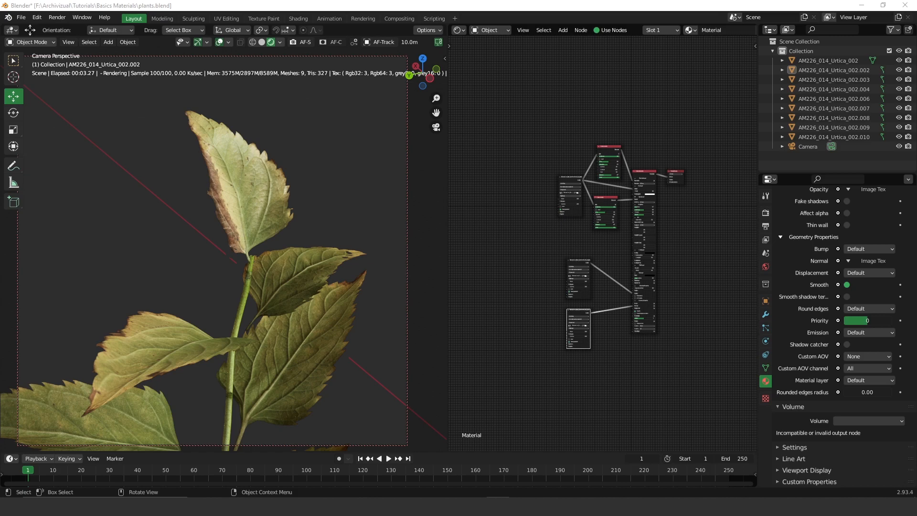
Switch to the browser and browse the 3D Scans Atlas category on textures.com
{"action": "key", "text": "alt+Tab"}
{"action": "double_click", "coordinate": [489, 97]}
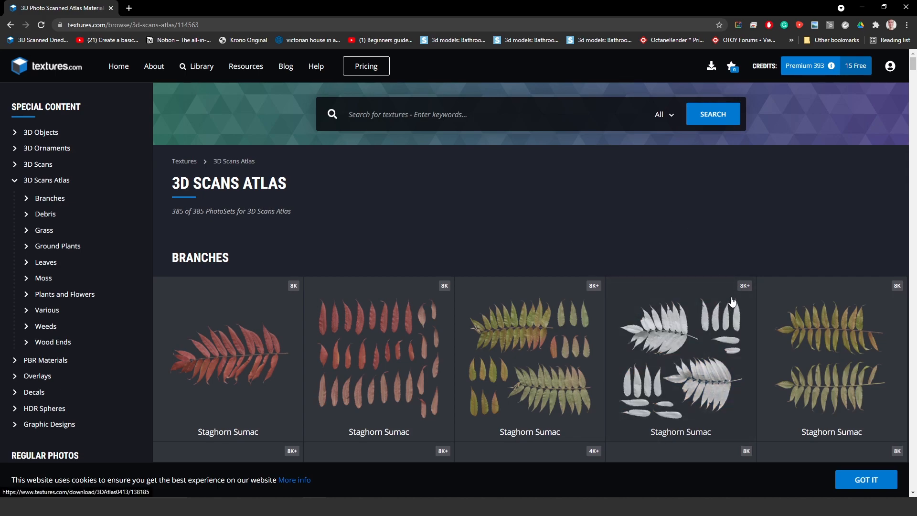
{"action": "scroll", "coordinate": [656, 364], "scroll_direction": "down", "scroll_amount": 3}
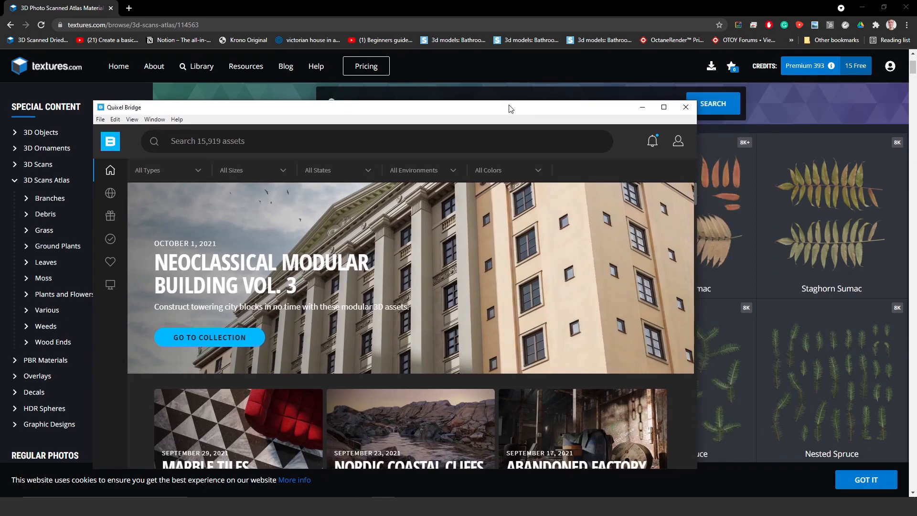
In Quixel Bridge, look through the 3D Assets and 3D Plants categories, then return to the browser
{"action": "double_click", "coordinate": [507, 108]}
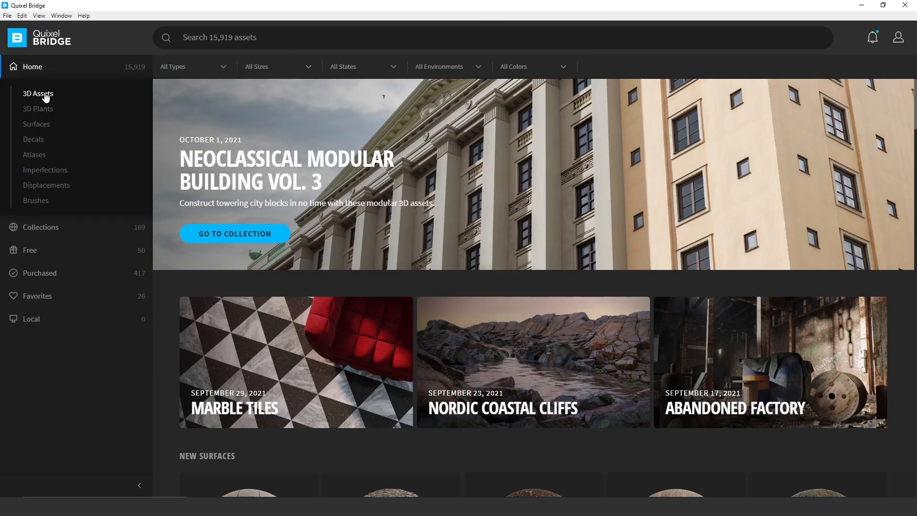
{"action": "left_click", "coordinate": [45, 97]}
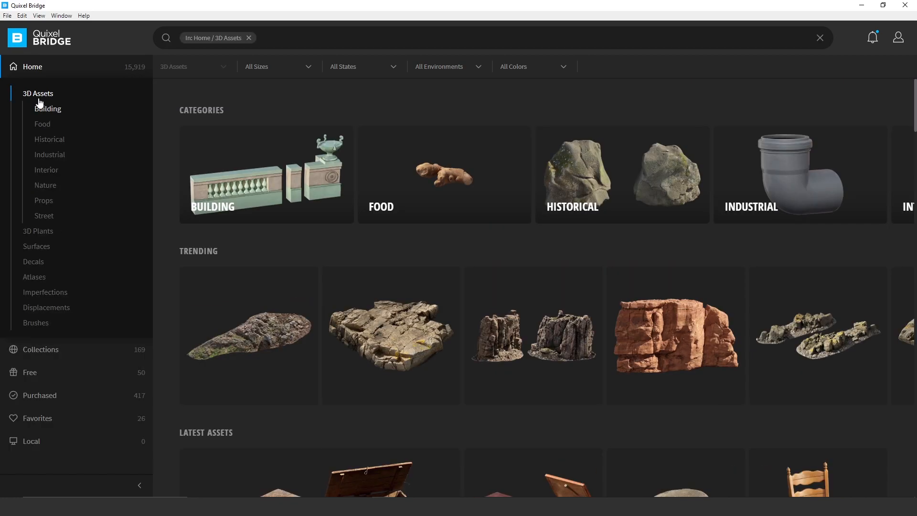
{"action": "left_click", "coordinate": [39, 233]}
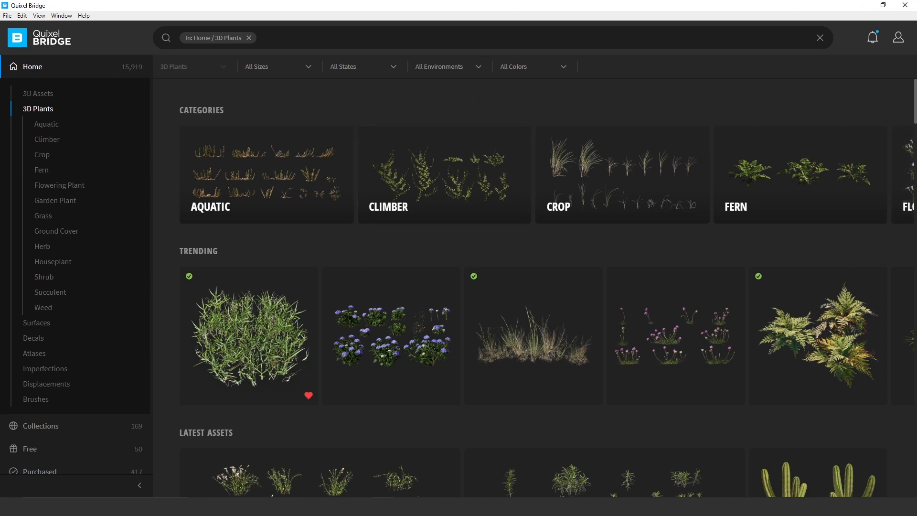
{"action": "left_click", "coordinate": [858, 6]}
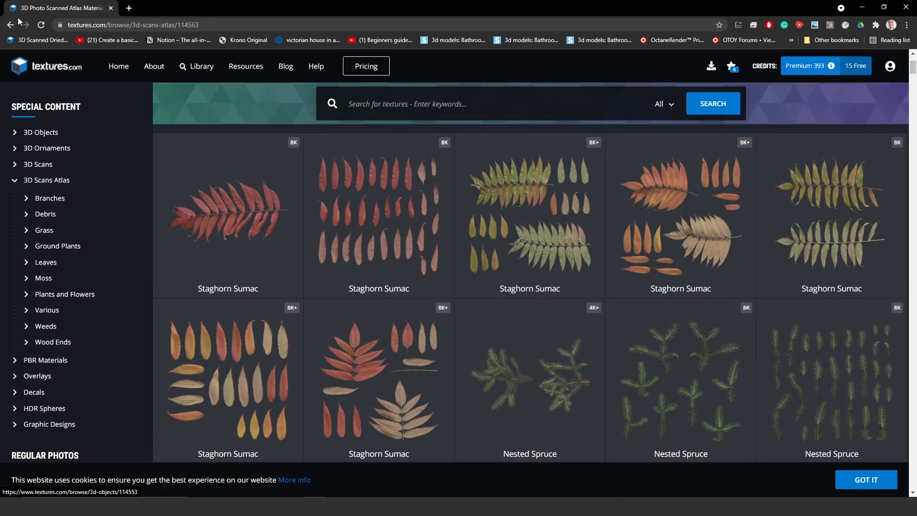
Open the bookmarked 3D Scanned Dried Pyrethrum Atlas 01 page and examine its flat maps and available resolutions
{"action": "left_click", "coordinate": [47, 41]}
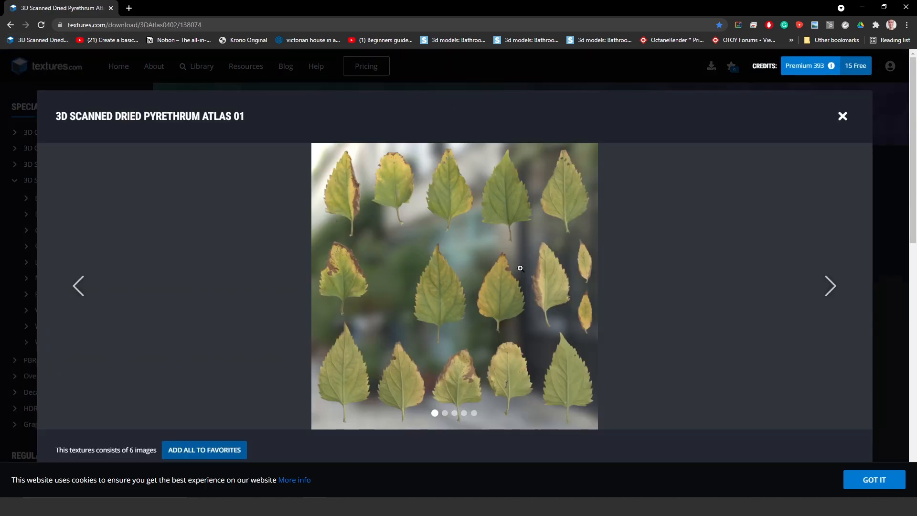
{"action": "scroll", "coordinate": [549, 258], "scroll_direction": "down", "scroll_amount": 5}
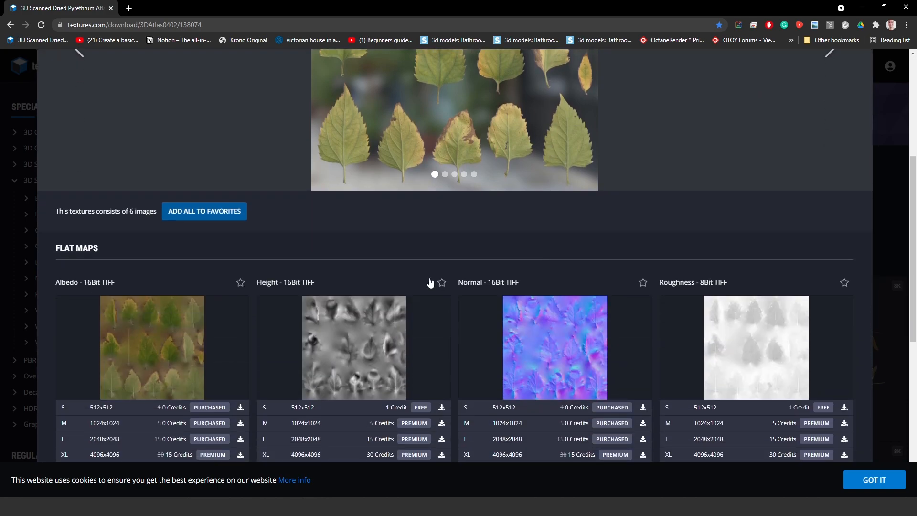
{"action": "scroll", "coordinate": [247, 294], "scroll_direction": "down", "scroll_amount": 3}
{"action": "mouse_move", "coordinate": [101, 270]}
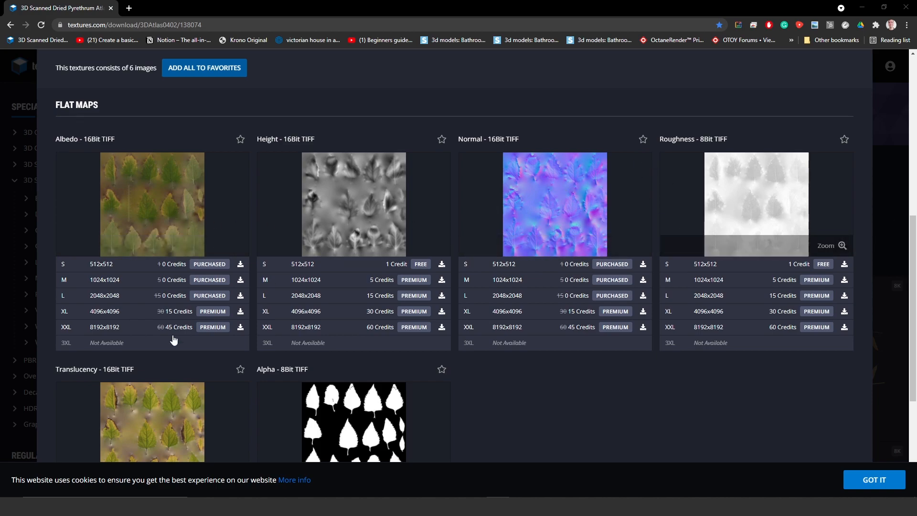
{"action": "scroll", "coordinate": [183, 329], "scroll_direction": "down", "scroll_amount": 2}
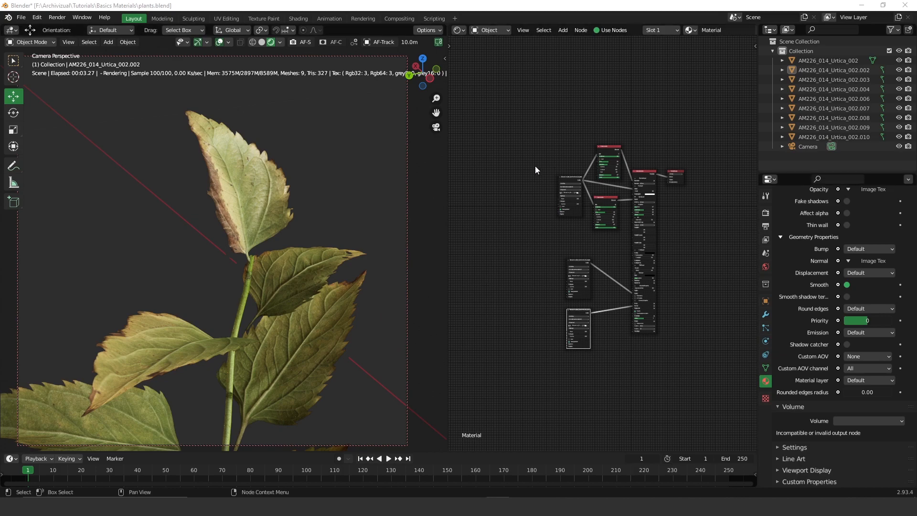
Remove the material slot from the topmost leaf of the plant and deselect the leaf
{"action": "left_click", "coordinate": [279, 212]}
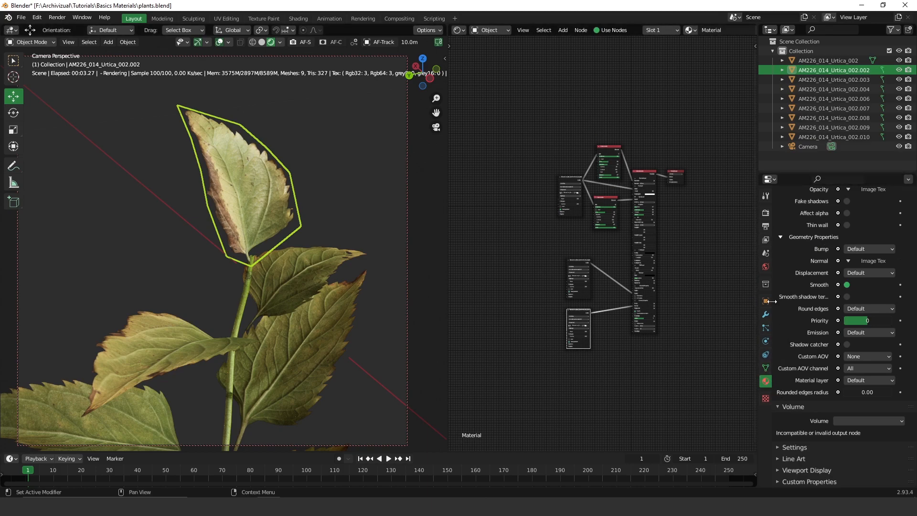
{"action": "scroll", "coordinate": [816, 311], "scroll_direction": "up", "scroll_amount": 15}
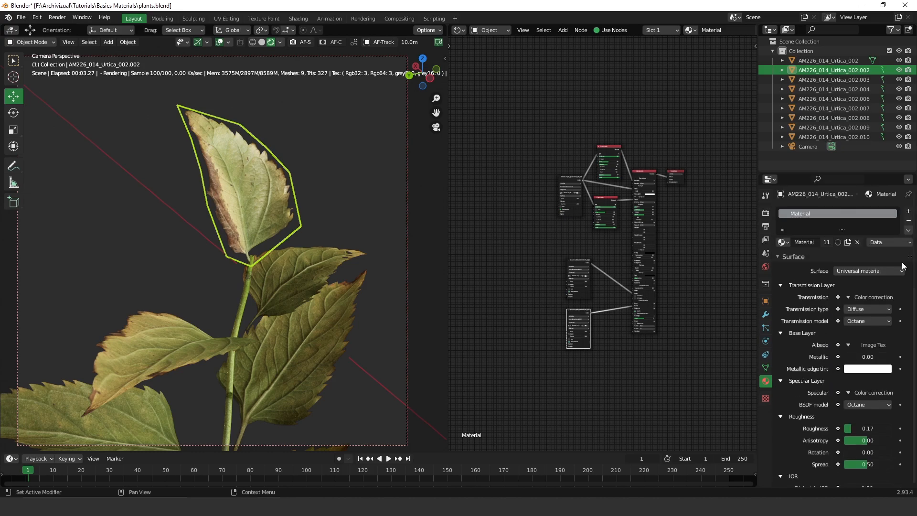
{"action": "left_click", "coordinate": [909, 220]}
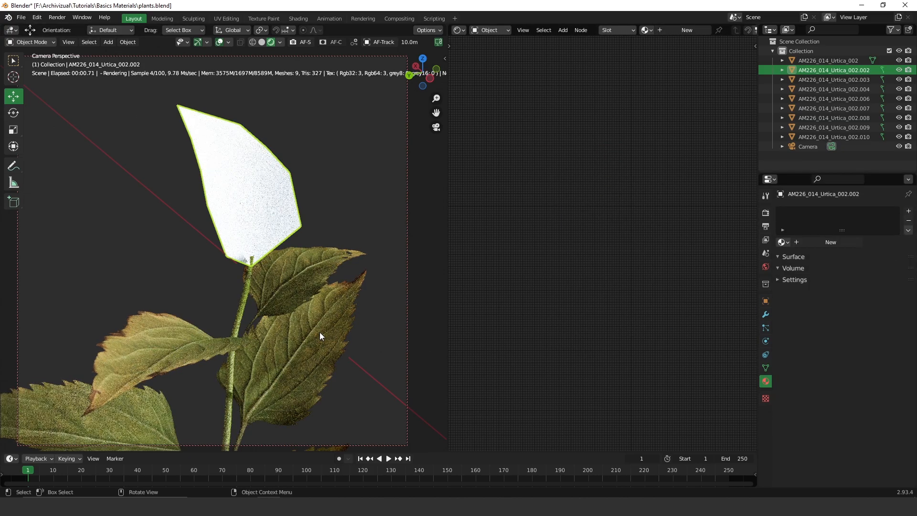
{"action": "left_click", "coordinate": [322, 162]}
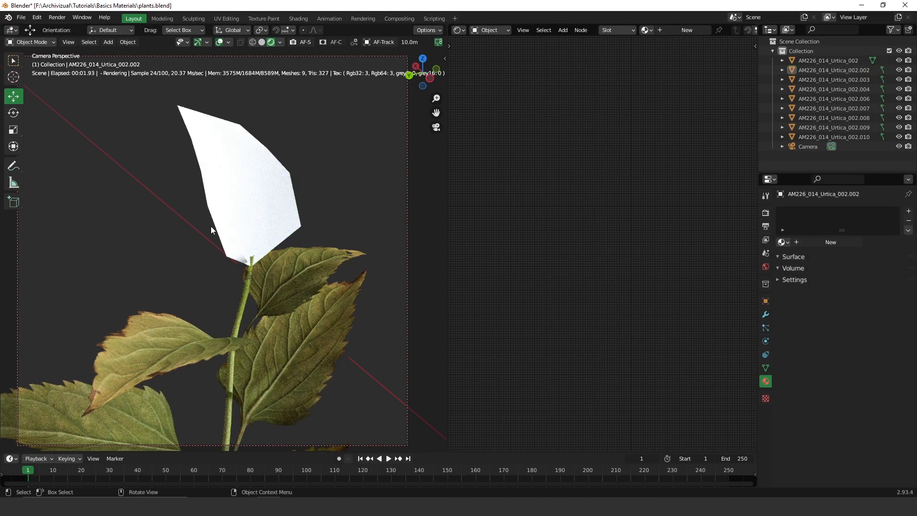
Create a new material for the topmost leaf and frame its Universal material node in the shader editor
{"action": "left_click", "coordinate": [251, 192]}
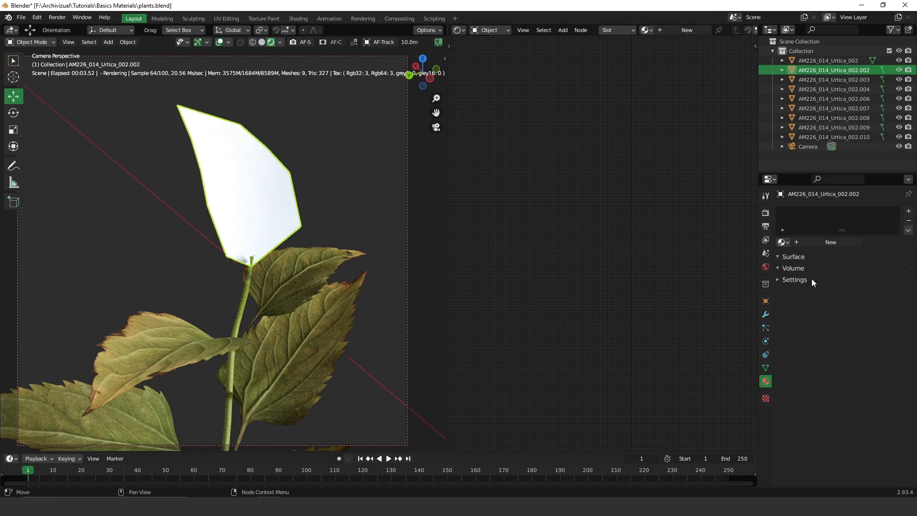
{"action": "left_click", "coordinate": [826, 244]}
{"action": "middle_click_drag", "start_coordinate": [623, 193], "coordinate": [610, 273]}
{"action": "scroll", "coordinate": [663, 277], "scroll_direction": "up", "scroll_amount": 10}
{"action": "middle_click_drag", "start_coordinate": [703, 365], "coordinate": [680, 223]}
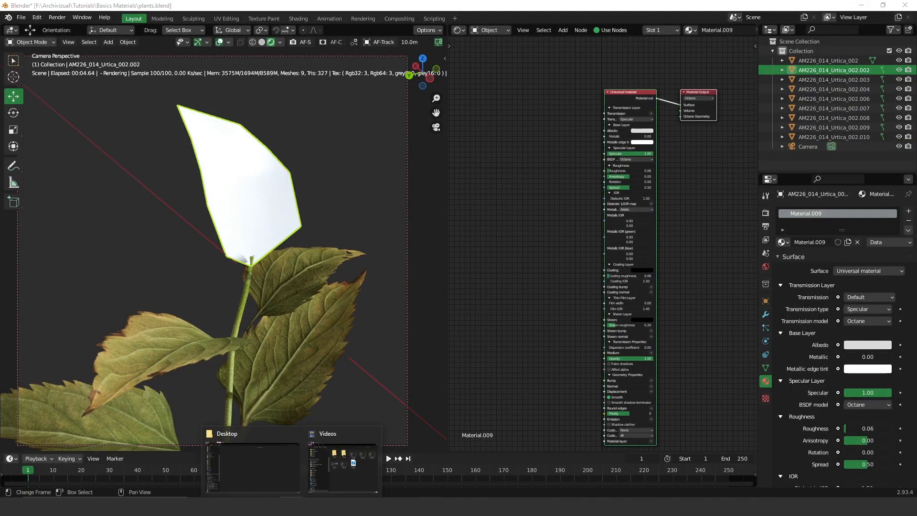
Bring TexturesCom_Plant_PyrethrumDry01_2K_albedo.tif from the file explorer into the leaf material's node tree as an image texture
{"action": "left_click", "coordinate": [253, 465]}
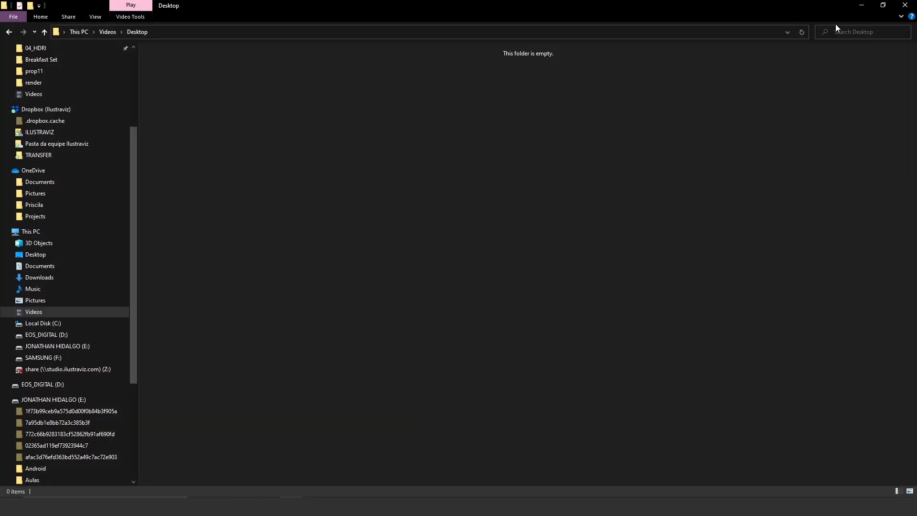
{"action": "left_click", "coordinate": [861, 5]}
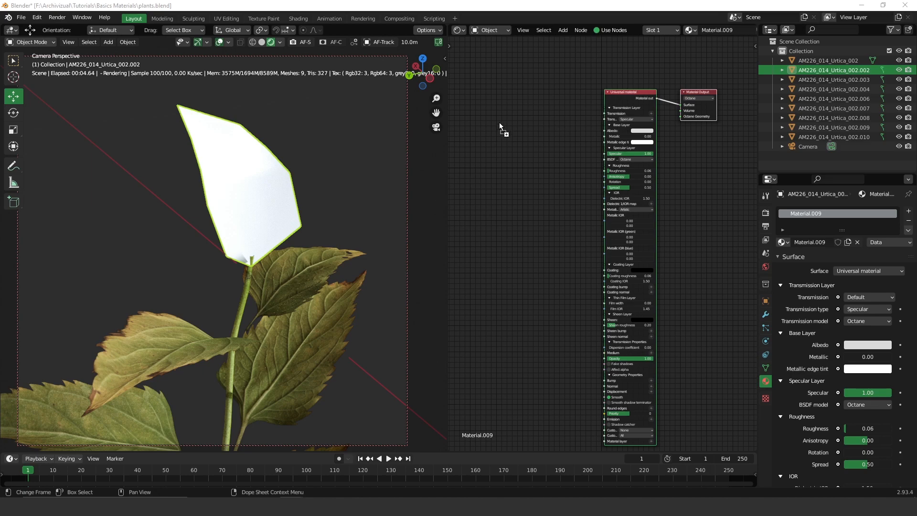
{"action": "key", "text": "ctrl+v"}
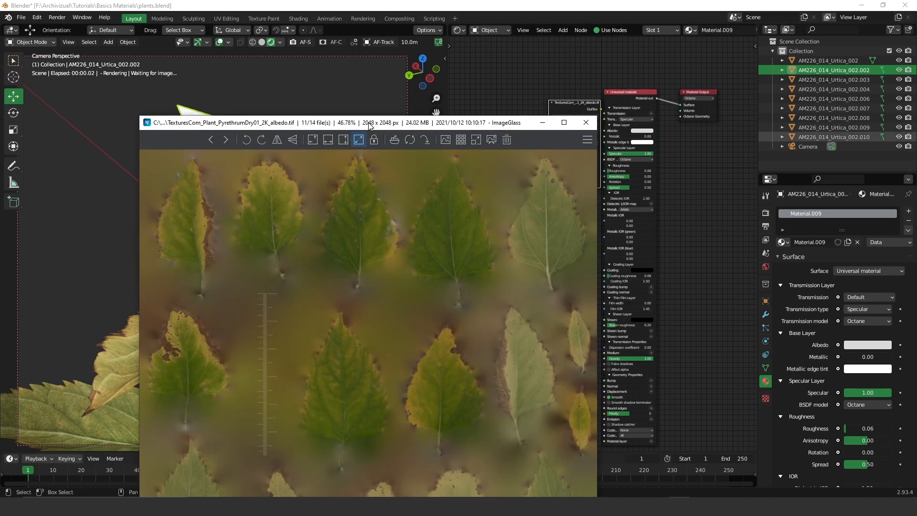
Examine the 2K albedo, alpha and normal images of the Pyrethrum leaf atlas in ImageGlass, then close the viewer windows
{"action": "left_click_drag", "start_coordinate": [368, 121], "coordinate": [375, 120]}
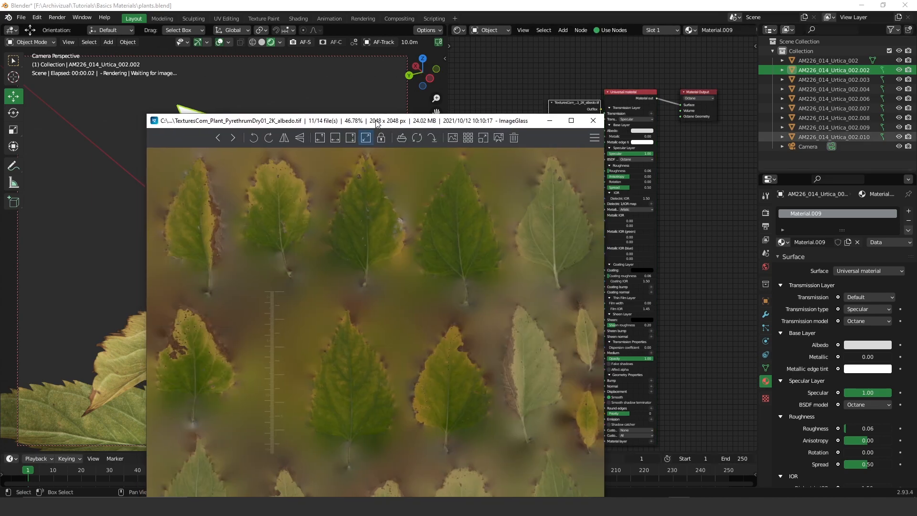
{"action": "double_click", "coordinate": [375, 120]}
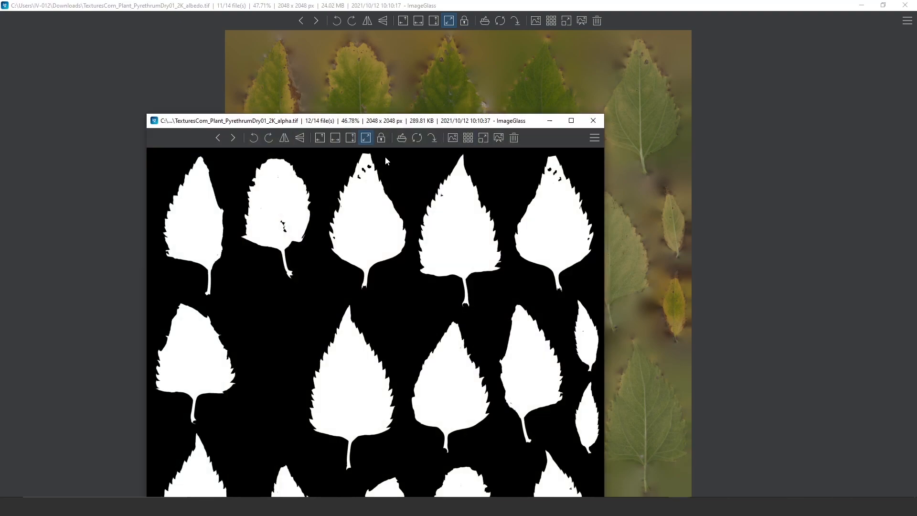
{"action": "left_click_drag", "start_coordinate": [412, 120], "coordinate": [420, 64]}
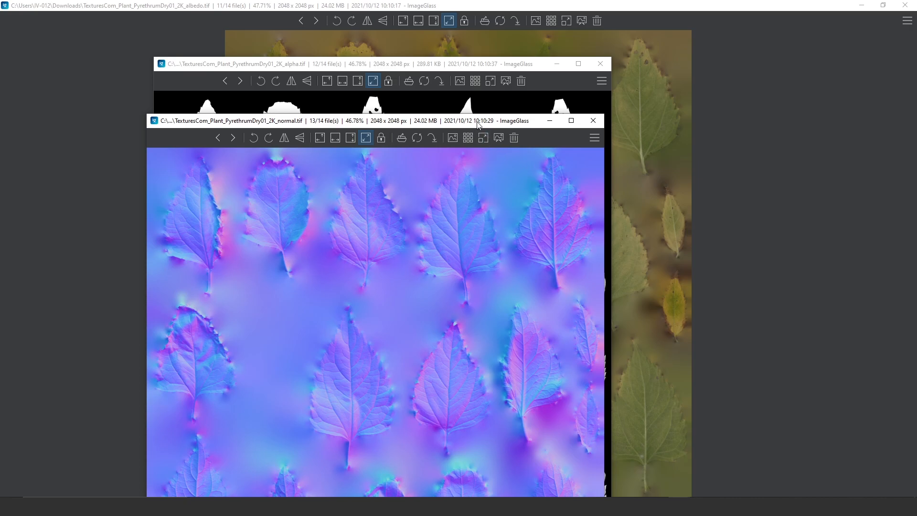
{"action": "left_click_drag", "start_coordinate": [474, 124], "coordinate": [485, 132]}
{"action": "left_click", "coordinate": [604, 130]}
{"action": "left_click", "coordinate": [602, 64]}
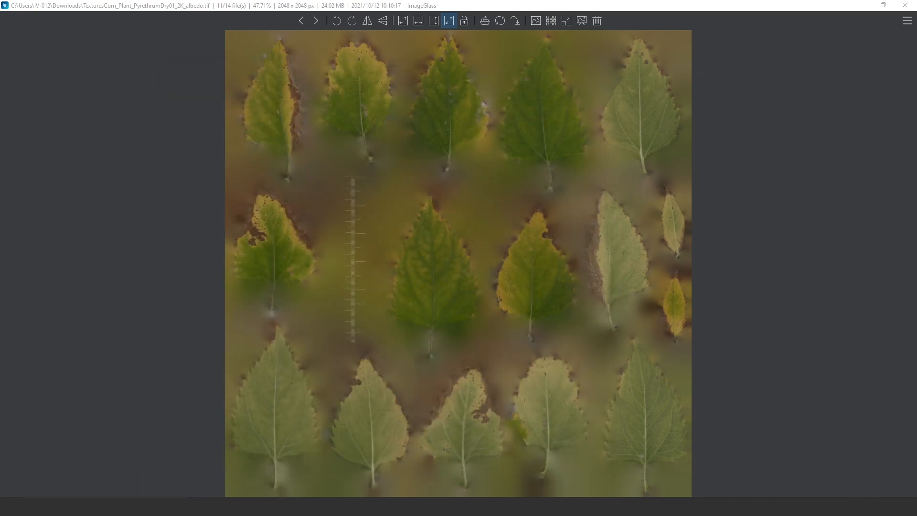
{"action": "left_click", "coordinate": [905, 5]}
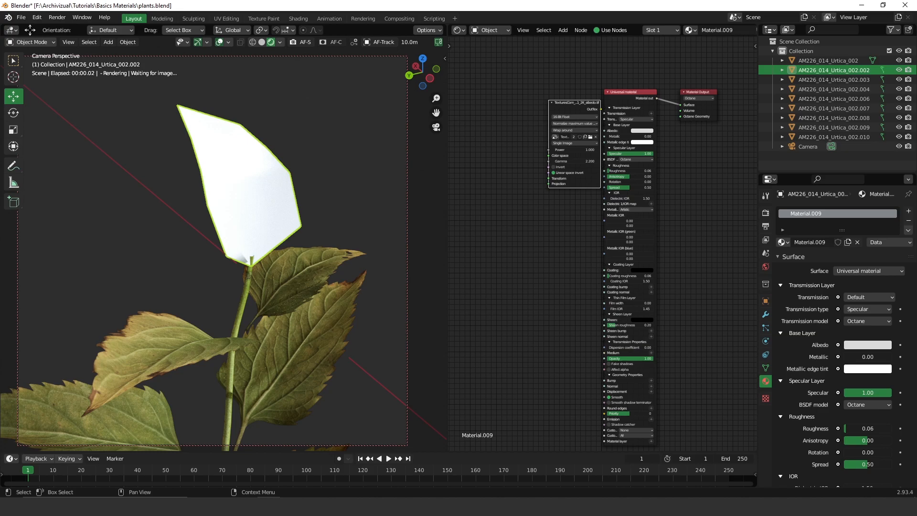
Review the atlas's albedo, height, normal, roughness, translucency and alpha maps on textures.com, then return to Blender
{"action": "key", "text": "alt+Tab"}
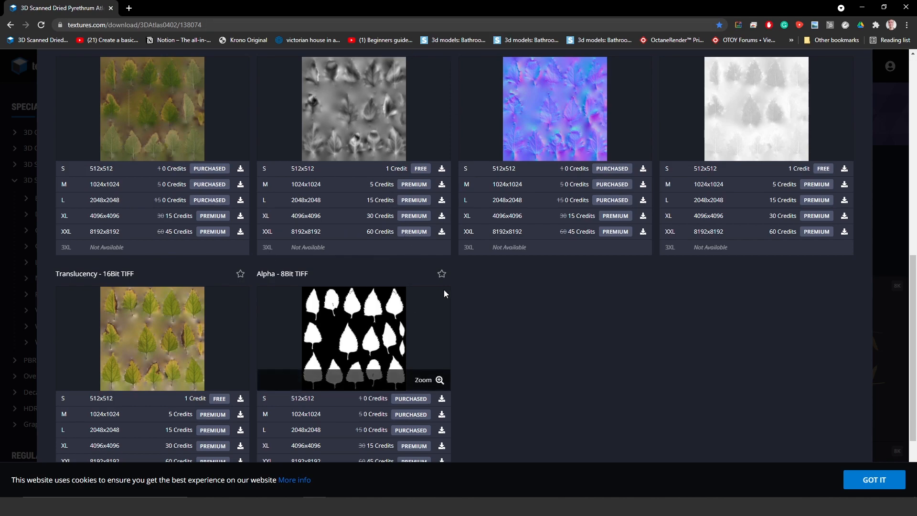
{"action": "scroll", "coordinate": [428, 300], "scroll_direction": "up", "scroll_amount": 4}
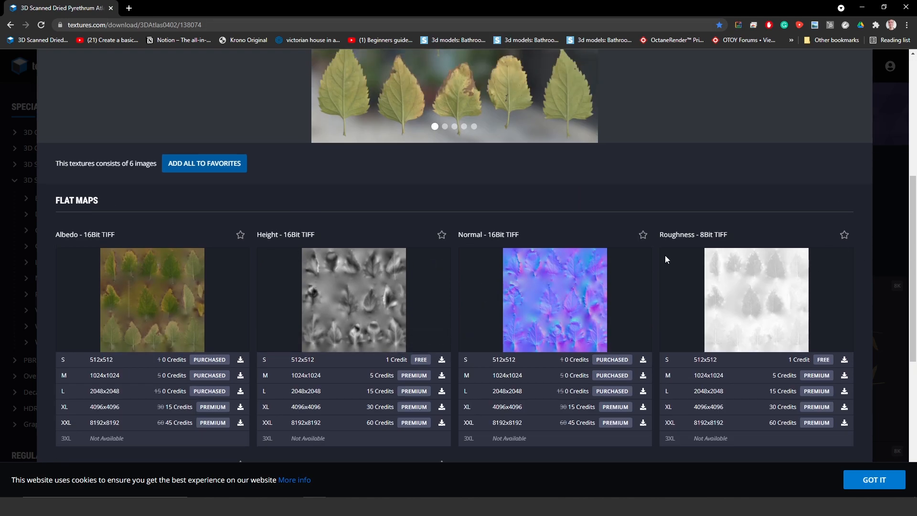
{"action": "scroll", "coordinate": [793, 235], "scroll_direction": "down", "scroll_amount": 5}
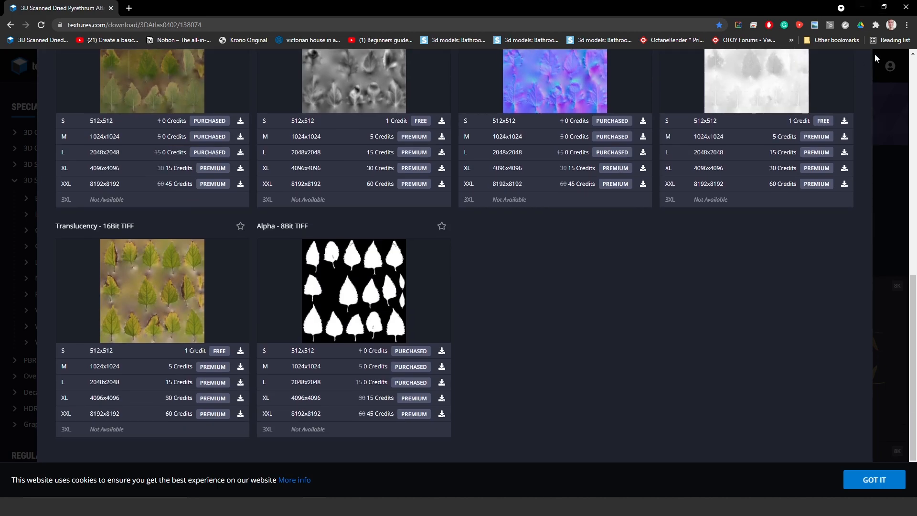
{"action": "left_click", "coordinate": [861, 7]}
Move the albedo texture node away from the Universal material and add the PyrethrumDry01 2K alpha and normal images as texture nodes
{"action": "left_click_drag", "start_coordinate": [586, 104], "coordinate": [516, 104]}
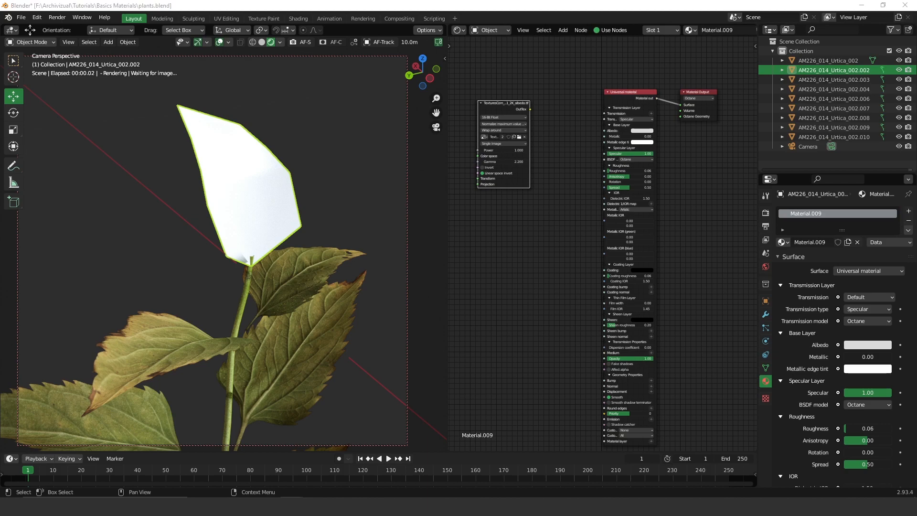
{"action": "left_click_drag", "start_coordinate": [362, 334], "coordinate": [512, 284]}
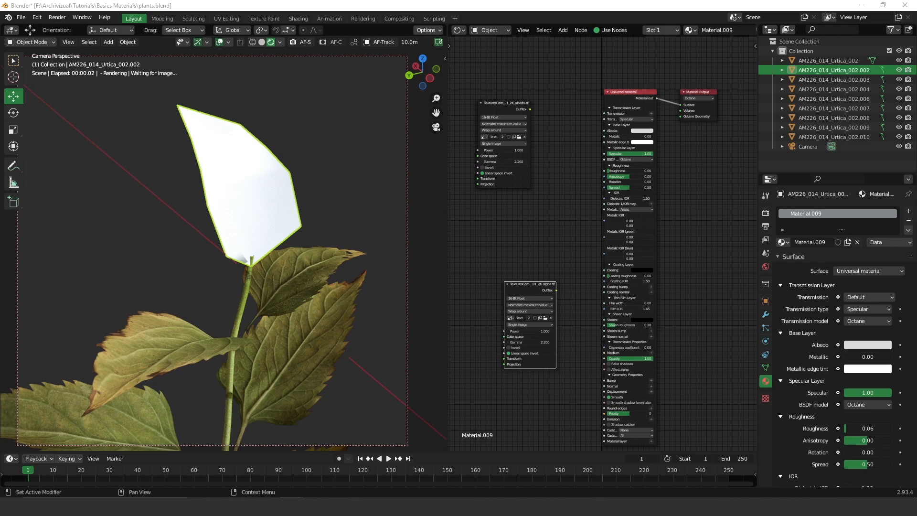
{"action": "left_click_drag", "start_coordinate": [457, 302], "coordinate": [520, 225]}
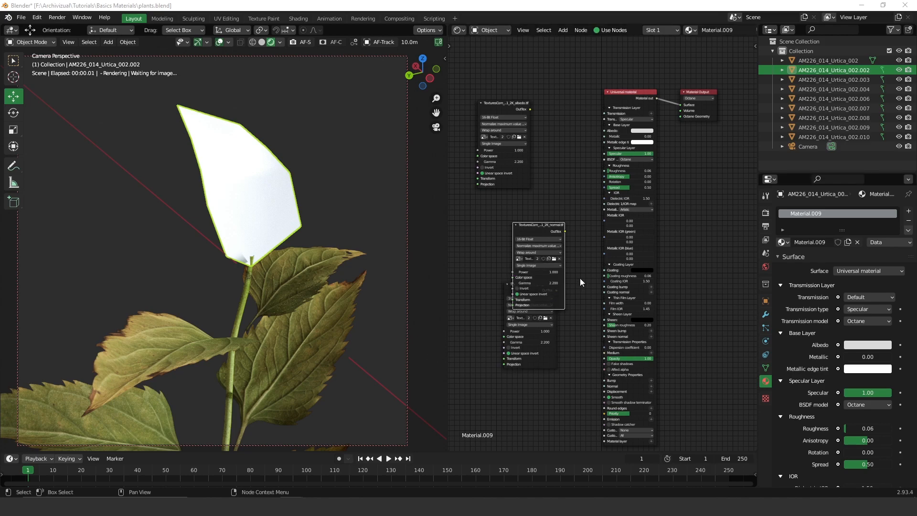
Connect the normal texture to the Universal material's Normal input and the alpha texture to its Opacity input
{"action": "scroll", "coordinate": [581, 272], "scroll_direction": "up", "scroll_amount": 5}
{"action": "middle_click_drag", "start_coordinate": [581, 271], "coordinate": [601, 142]}
{"action": "left_click_drag", "start_coordinate": [537, 86], "coordinate": [629, 327]}
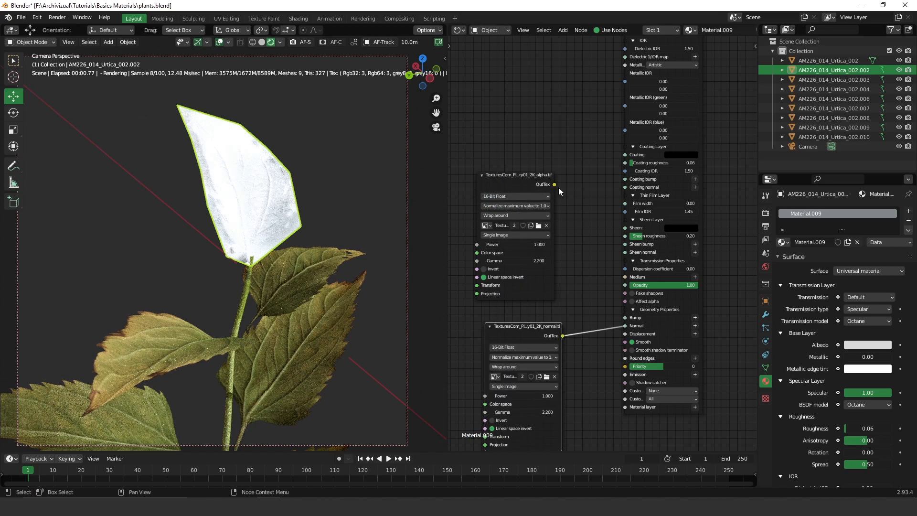
{"action": "left_click_drag", "start_coordinate": [511, 183], "coordinate": [620, 283]}
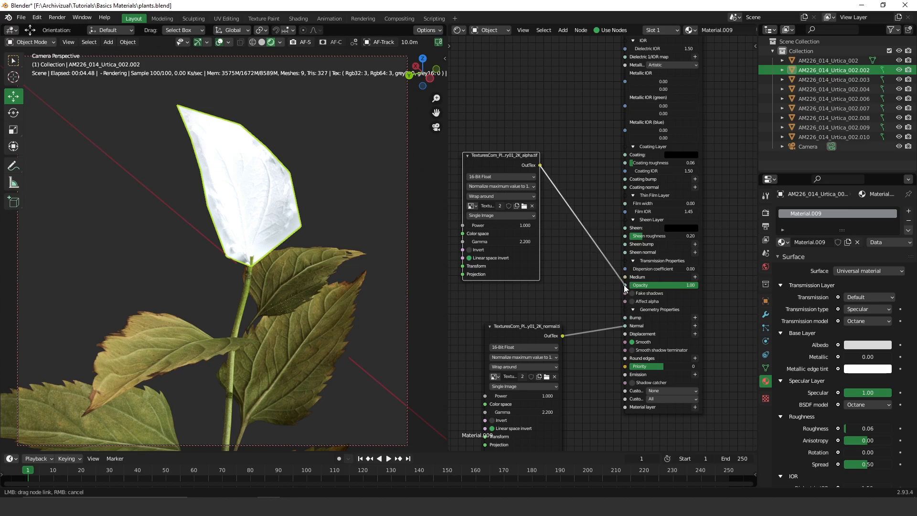
Connect the albedo texture's OutTex output to the Albedo input of the Universal material
{"action": "middle_click_drag", "start_coordinate": [319, 213], "coordinate": [301, 213]}
{"action": "scroll", "coordinate": [302, 213], "scroll_direction": "up", "scroll_amount": 2}
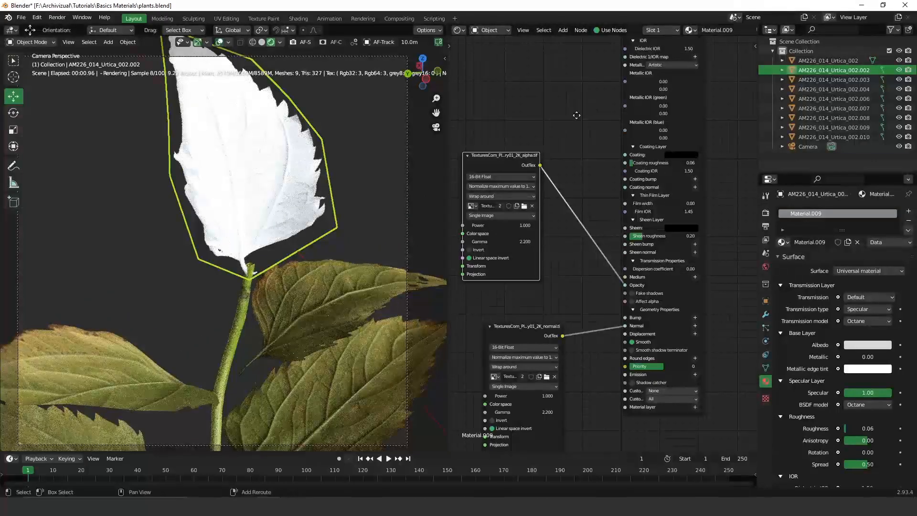
{"action": "middle_click_drag", "start_coordinate": [574, 93], "coordinate": [612, 331]}
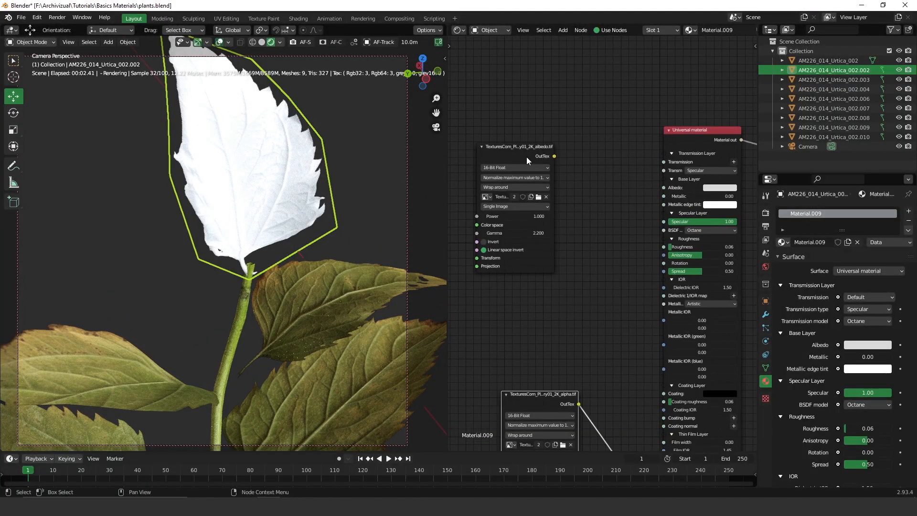
{"action": "left_click_drag", "start_coordinate": [526, 157], "coordinate": [663, 187]}
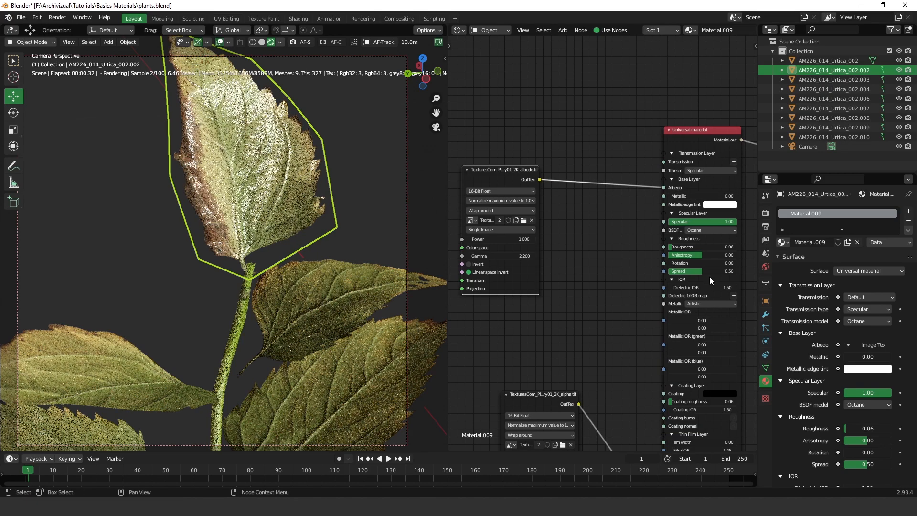
Make room beside the albedo texture node and add a Color correction node between it and the Universal material
{"action": "middle_click_drag", "start_coordinate": [515, 201], "coordinate": [580, 176]}
{"action": "left_click_drag", "start_coordinate": [578, 150], "coordinate": [505, 147]}
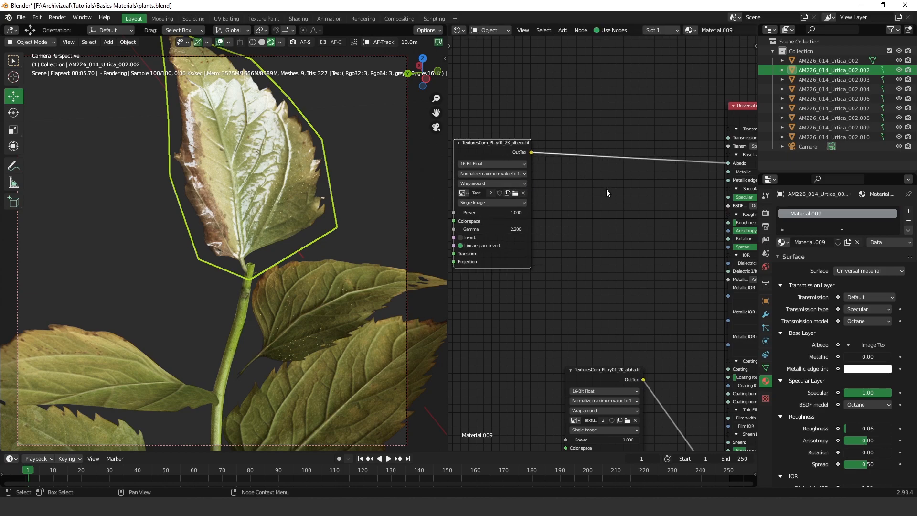
{"action": "key", "text": "shift+a"}
{"action": "left_click", "coordinate": [638, 222]}
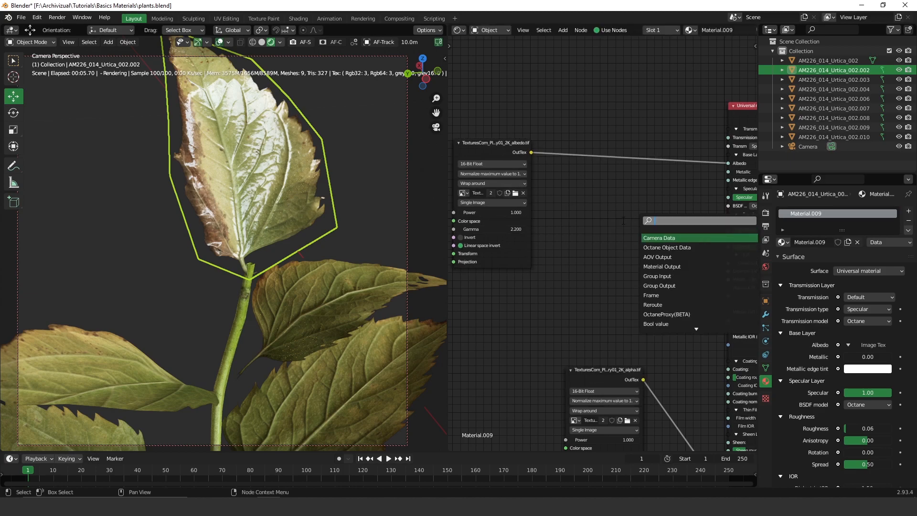
{"action": "type", "text": "colo"}
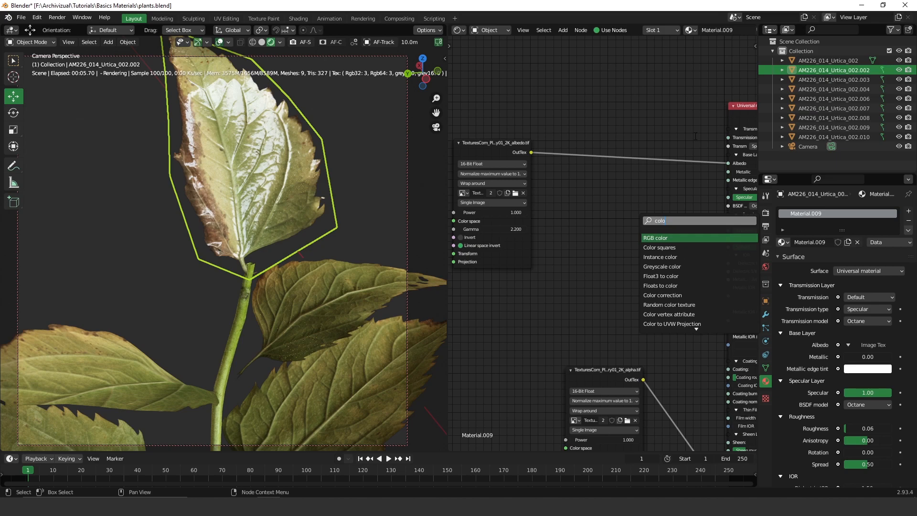
{"action": "type", "text": "r"}
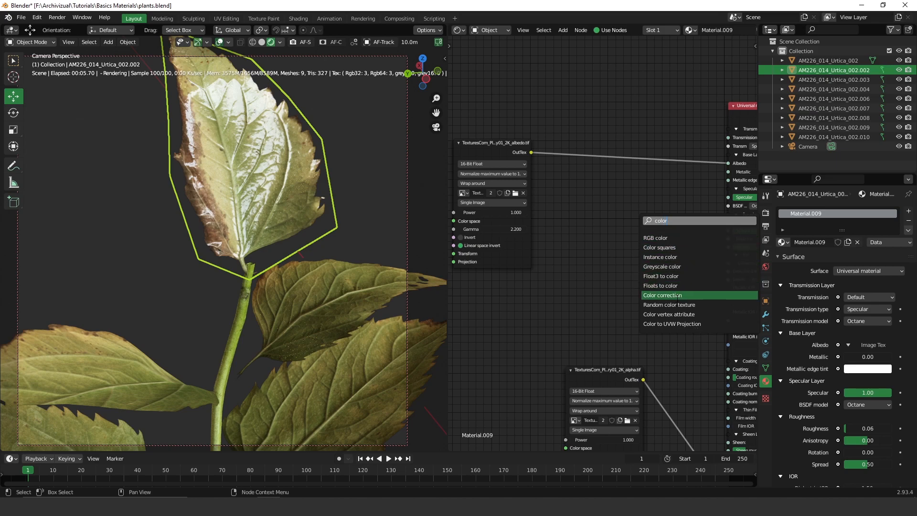
{"action": "left_click", "coordinate": [678, 296]}
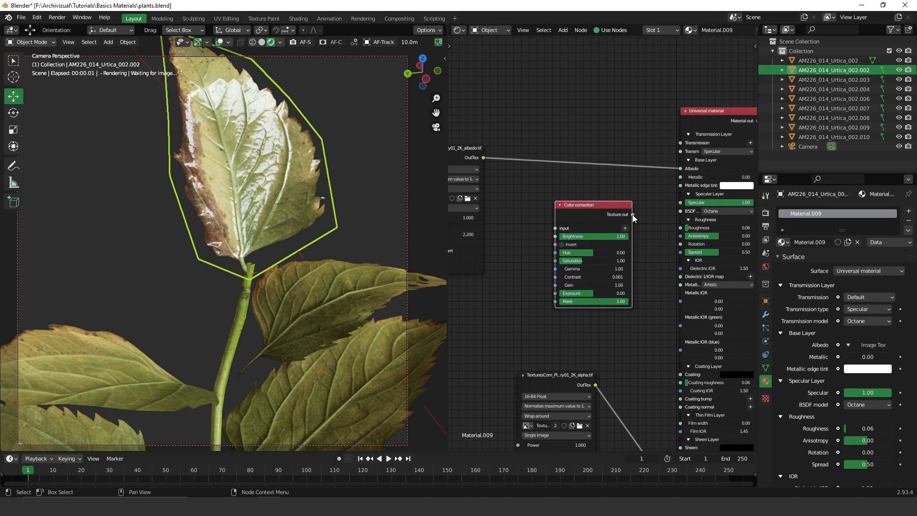
Connect the Color correction output to the Universal material's Roughness input and feed the albedo texture's OutTex into its Input
{"action": "left_click_drag", "start_coordinate": [631, 215], "coordinate": [682, 180]}
{"action": "left_click_drag", "start_coordinate": [676, 228], "coordinate": [680, 228]}
{"action": "left_click_drag", "start_coordinate": [482, 158], "coordinate": [510, 185]}
{"action": "left_click_drag", "start_coordinate": [529, 216], "coordinate": [555, 229]}
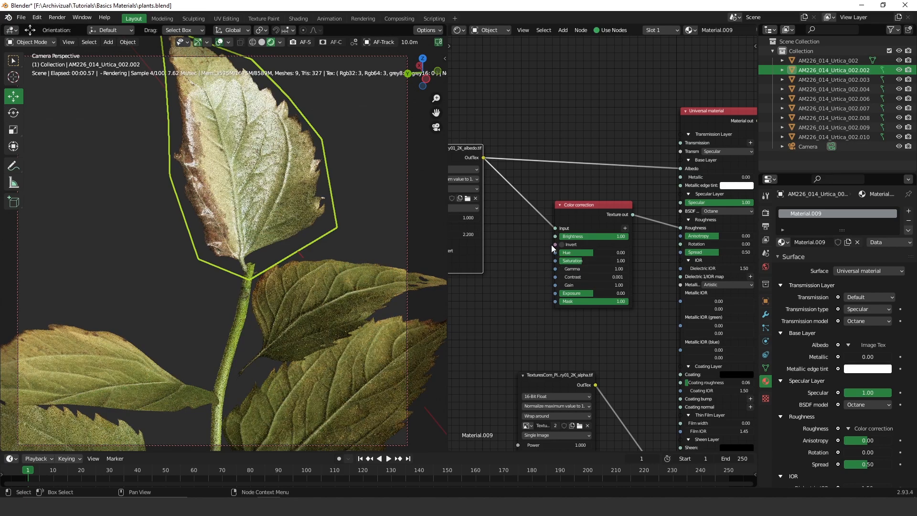
{"action": "middle_click_drag", "start_coordinate": [572, 246], "coordinate": [644, 216]}
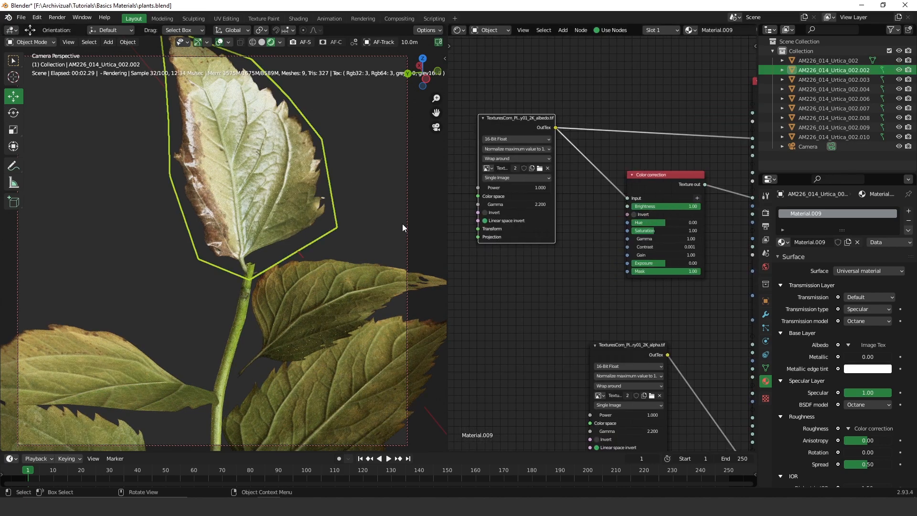
{"action": "middle_click_drag", "start_coordinate": [673, 266], "coordinate": [652, 267]}
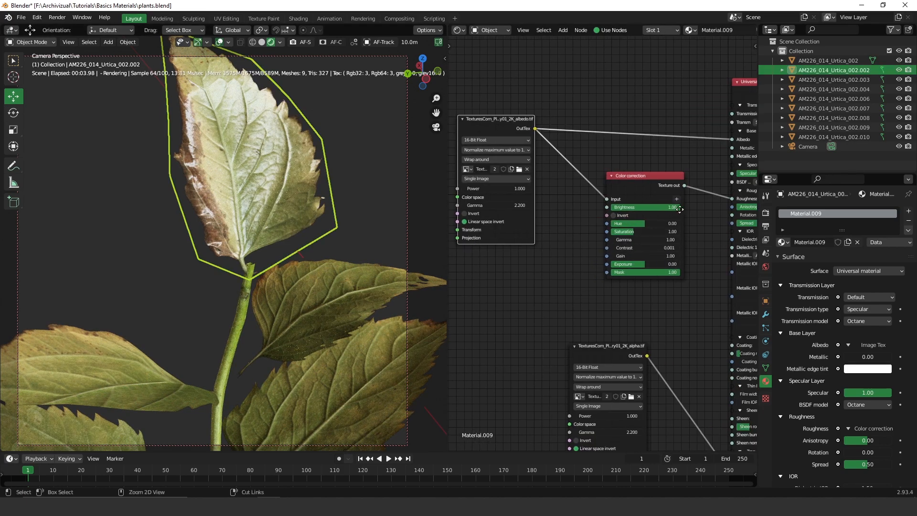
Set the roughness Color correction node's saturation to 0 and its exposure to 0.11
{"action": "scroll", "coordinate": [651, 264], "scroll_direction": "up", "scroll_amount": 2}
{"action": "left_click_drag", "start_coordinate": [636, 266], "coordinate": [614, 262]}
{"action": "key", "text": "ctrl+z"}
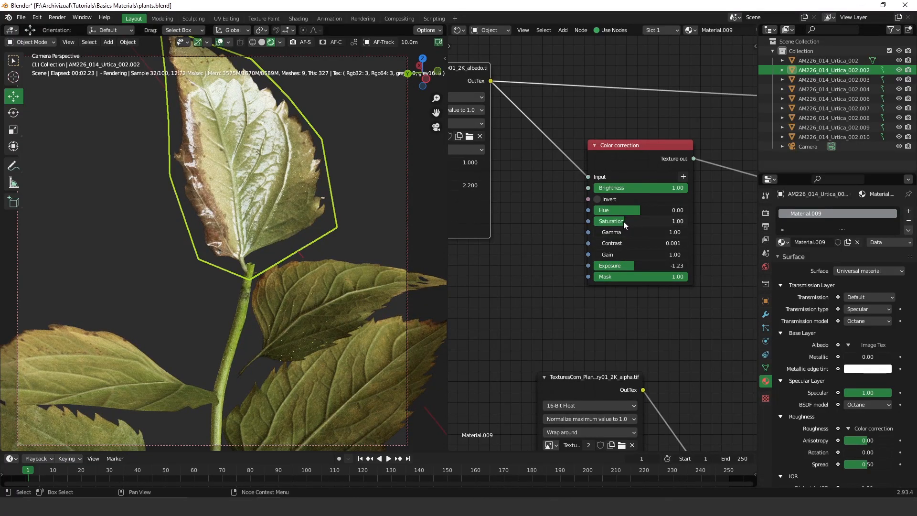
{"action": "left_click_drag", "start_coordinate": [623, 222], "coordinate": [521, 234]}
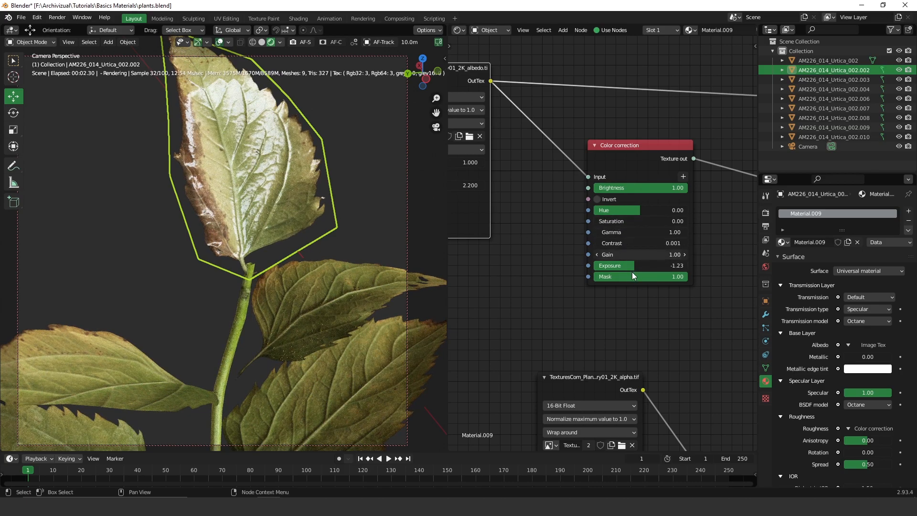
{"action": "mouse_move", "coordinate": [634, 265]}
{"action": "left_mouse_down"}
{"action": "mouse_move", "coordinate": [689, 265]}
{"action": "mouse_move", "coordinate": [640, 273]}
{"action": "left_mouse_up"}
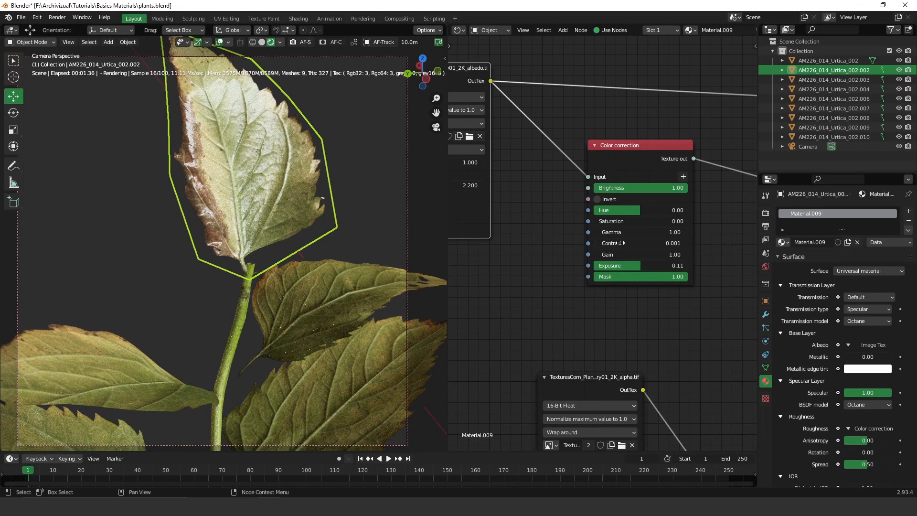
Set the roughness Color correction node's contrast to 0.470 and its gamma to 1.30
{"action": "left_click_drag", "start_coordinate": [665, 243], "coordinate": [763, 240]}
{"action": "left_click_drag", "start_coordinate": [640, 243], "coordinate": [685, 243]}
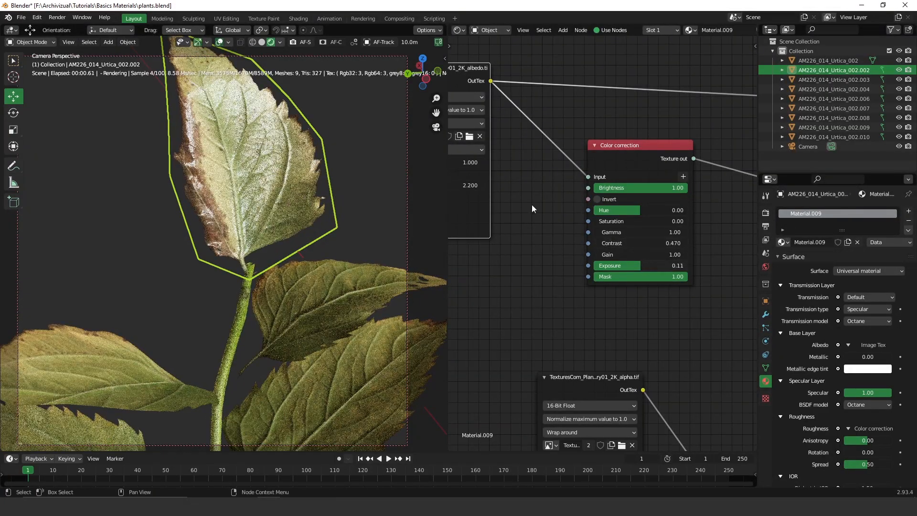
{"action": "left_click_drag", "start_coordinate": [633, 231], "coordinate": [671, 232]}
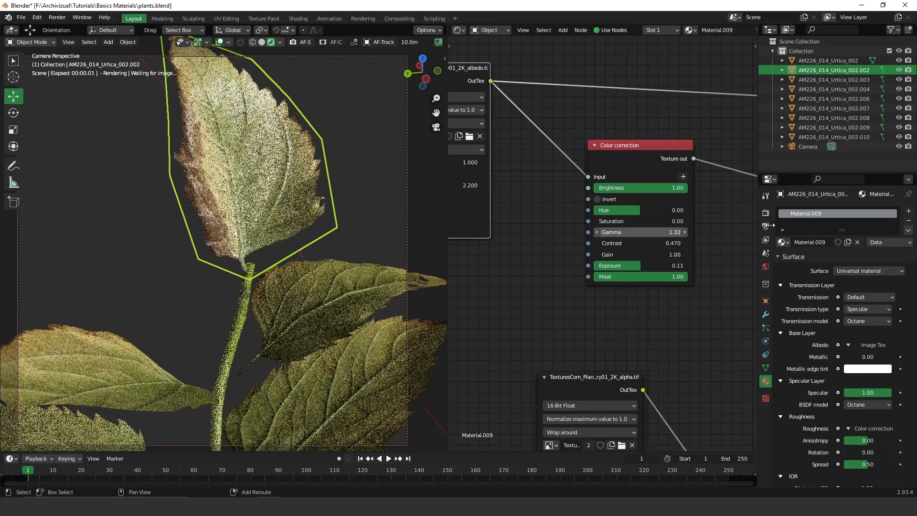
Try different exposure values on the roughness Color correction node, check the leaf's highlights, and set exposure to 2.59
{"action": "left_click_drag", "start_coordinate": [640, 265], "coordinate": [855, 248]}
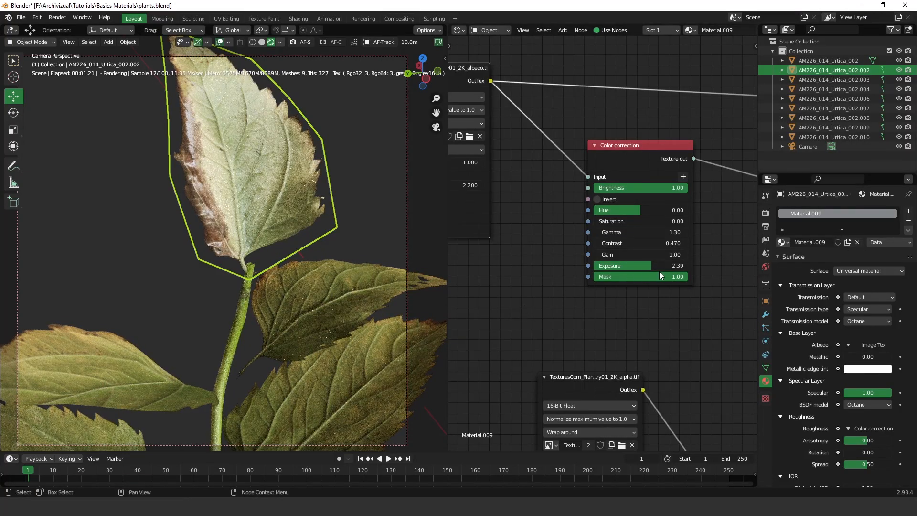
{"action": "left_click_drag", "start_coordinate": [652, 265], "coordinate": [578, 277]}
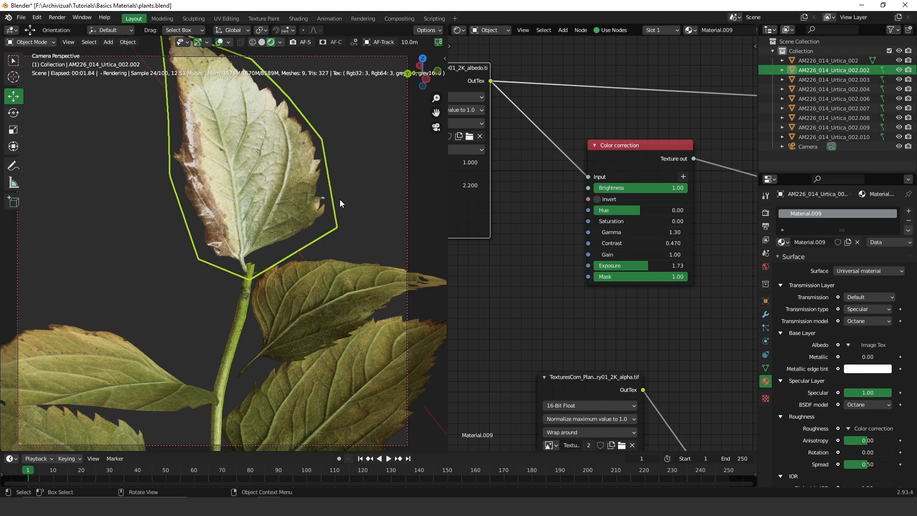
{"action": "middle_click_drag", "start_coordinate": [348, 209], "coordinate": [322, 239]}
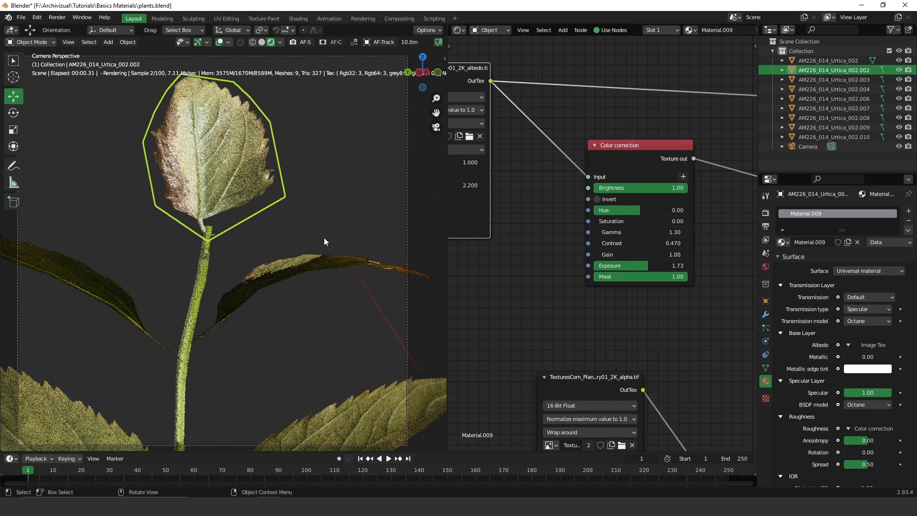
{"action": "left_click_drag", "start_coordinate": [652, 268], "coordinate": [712, 264]}
{"action": "mouse_move", "coordinate": [304, 232]}
{"action": "middle_mouse_down"}
{"action": "mouse_move", "coordinate": [327, 220]}
{"action": "mouse_move", "coordinate": [310, 201]}
{"action": "mouse_move", "coordinate": [287, 259]}
{"action": "mouse_move", "coordinate": [285, 204]}
{"action": "mouse_move", "coordinate": [310, 229]}
{"action": "mouse_move", "coordinate": [303, 234]}
{"action": "middle_mouse_up"}
Connect the albedo texture's OutTex output to the Universal material's Transmission input and inspect the other side of the leaf
{"action": "middle_click_drag", "start_coordinate": [572, 159], "coordinate": [562, 242]}
{"action": "scroll", "coordinate": [563, 203], "scroll_direction": "down", "scroll_amount": 3}
{"action": "left_click_drag", "start_coordinate": [491, 181], "coordinate": [720, 172]}
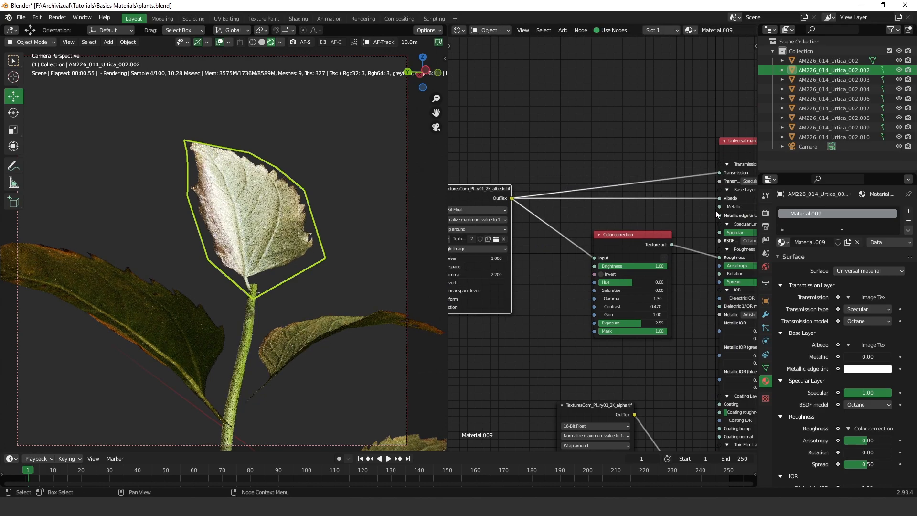
{"action": "middle_click_drag", "start_coordinate": [210, 266], "coordinate": [369, 244]}
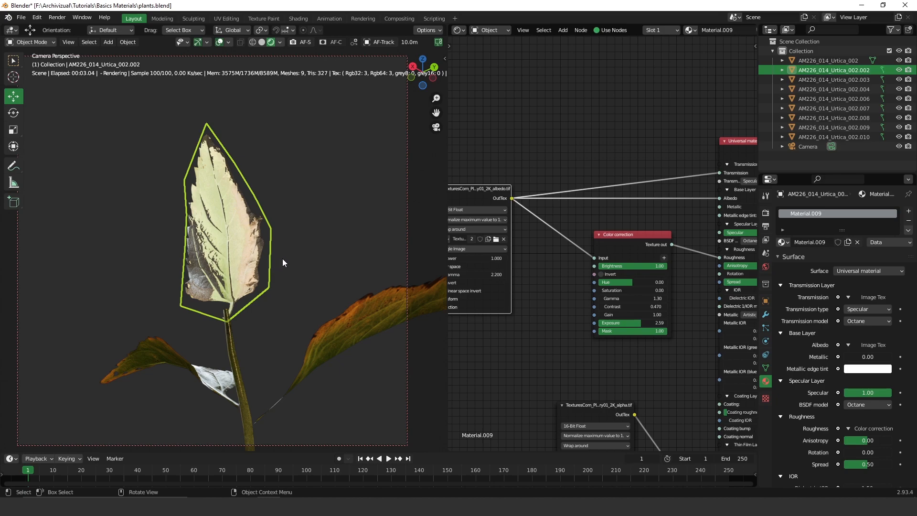
Compare the Diffuse and Specular transmission types on the Universal material and keep Diffuse
{"action": "middle_click_drag", "start_coordinate": [680, 206], "coordinate": [578, 204]}
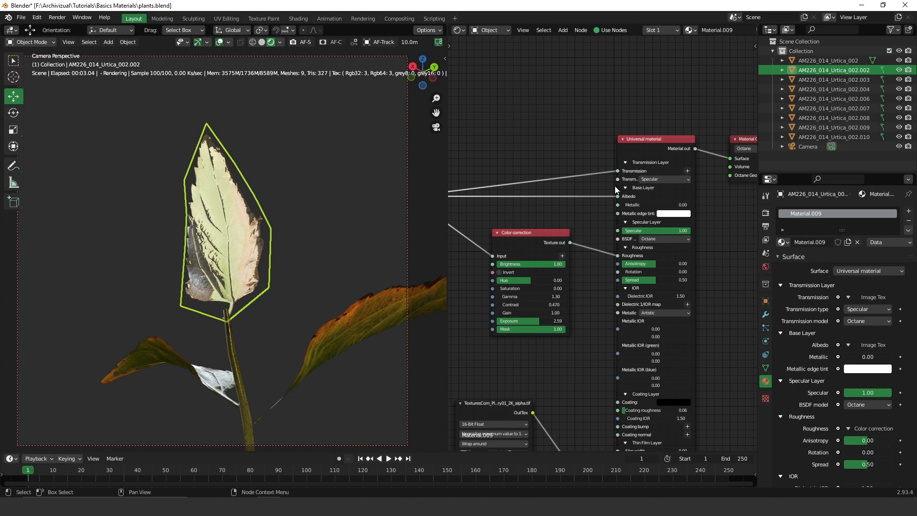
{"action": "left_click", "coordinate": [654, 179]}
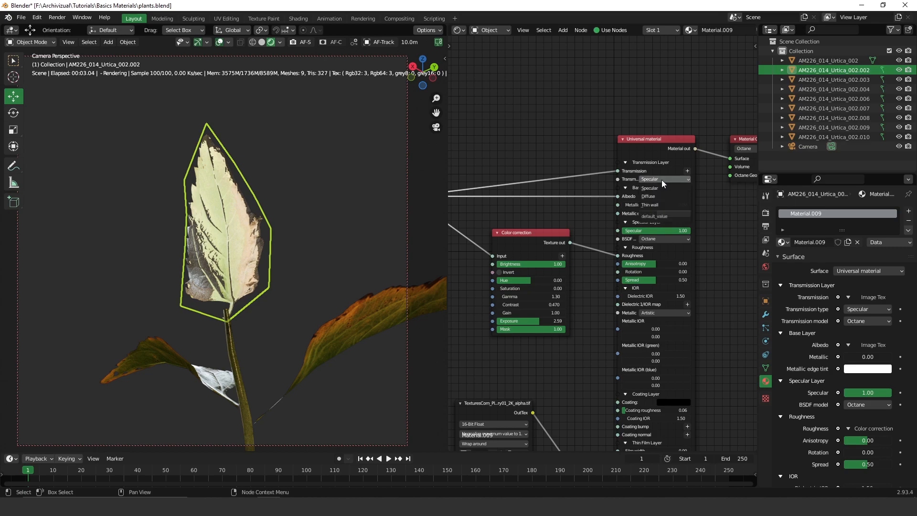
{"action": "left_click", "coordinate": [657, 195]}
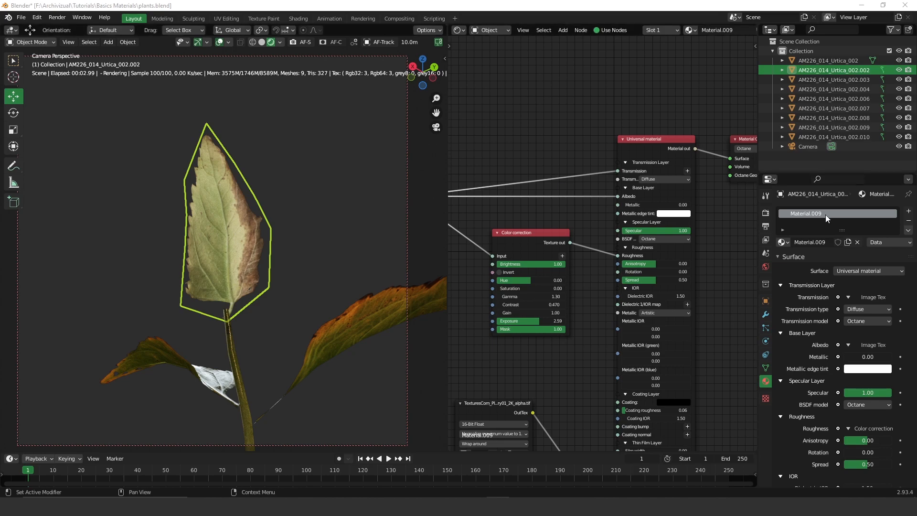
{"action": "left_click", "coordinate": [674, 180]}
{"action": "left_click", "coordinate": [659, 189]}
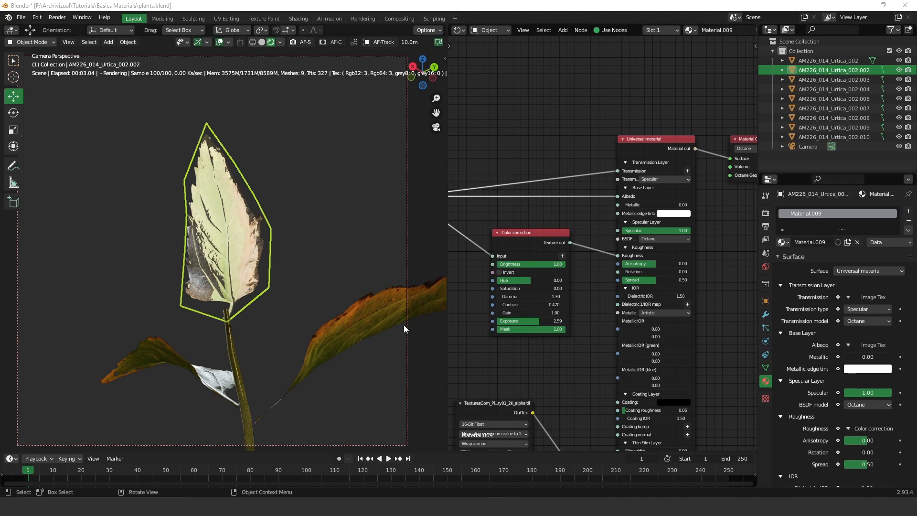
{"action": "left_click", "coordinate": [670, 179]}
{"action": "left_click", "coordinate": [649, 197]}
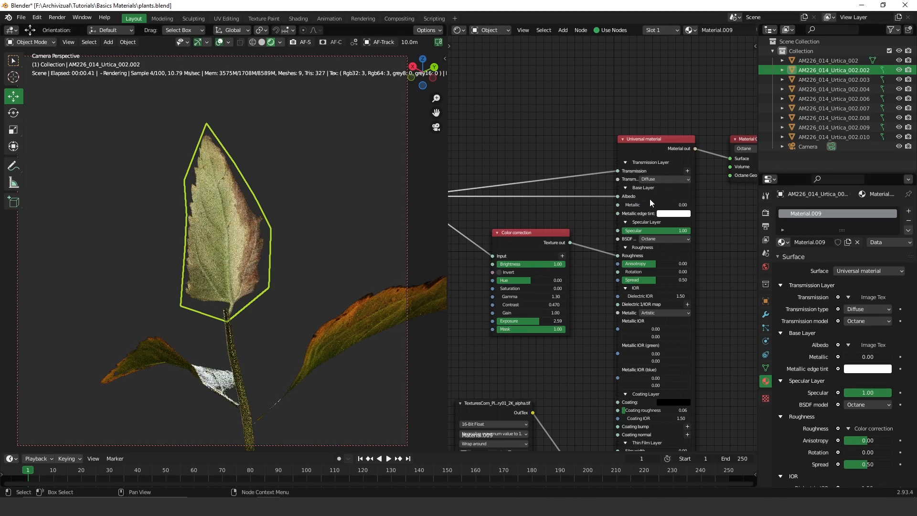
Insert a second Color correction node into the link between the albedo texture and the Transmission input, above the other nodes
{"action": "middle_click_drag", "start_coordinate": [591, 214], "coordinate": [684, 272]}
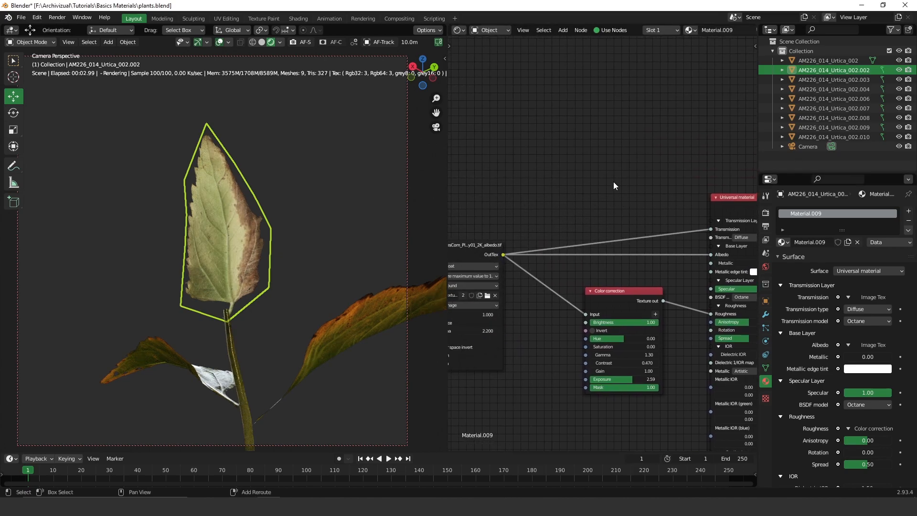
{"action": "key", "text": "shift+a"}
{"action": "left_click", "coordinate": [614, 179]}
{"action": "type", "text": "colo"}
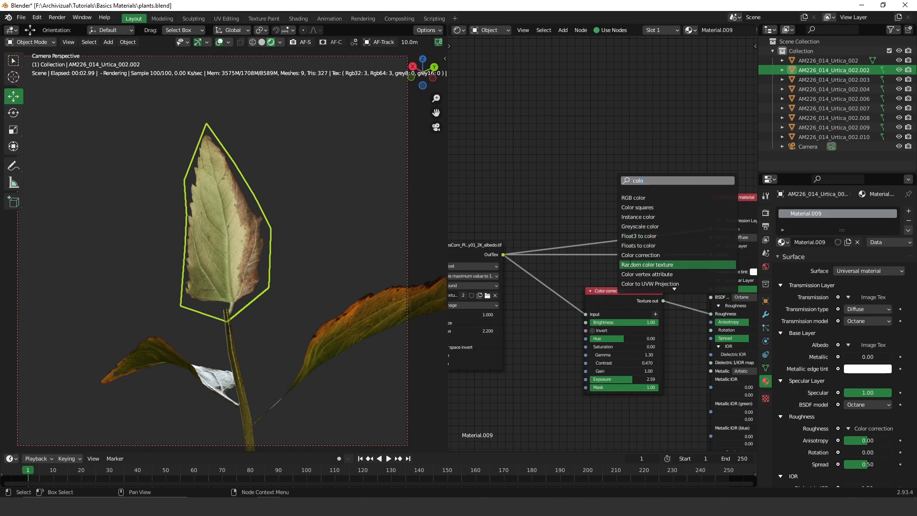
{"action": "left_click", "coordinate": [652, 255]}
{"action": "left_click", "coordinate": [654, 229]}
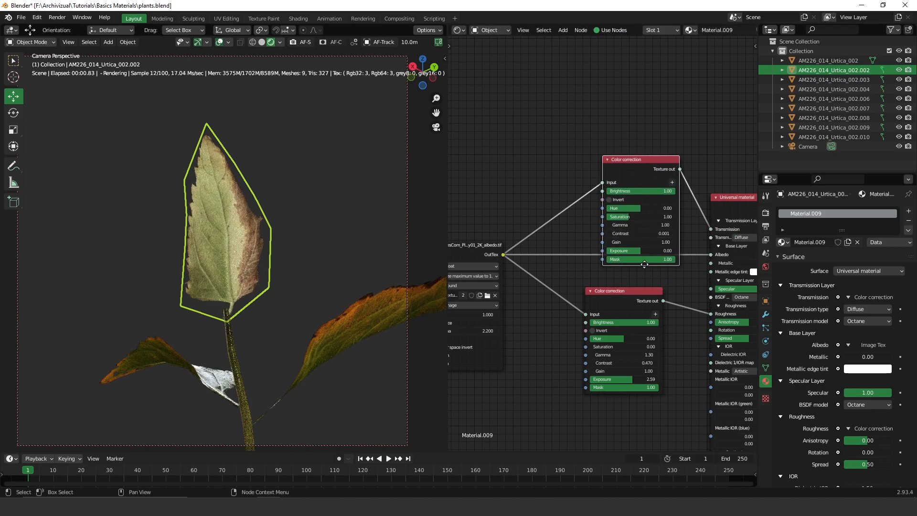
{"action": "middle_click_drag", "start_coordinate": [646, 167], "coordinate": [637, 201]}
{"action": "left_click_drag", "start_coordinate": [637, 201], "coordinate": [588, 159]}
Try saturation 0 on the transmission Color correction node and compare both sides of the leaf
{"action": "middle_click_drag", "start_coordinate": [253, 265], "coordinate": [242, 236]}
{"action": "scroll", "coordinate": [276, 191], "scroll_direction": "up", "scroll_amount": 2}
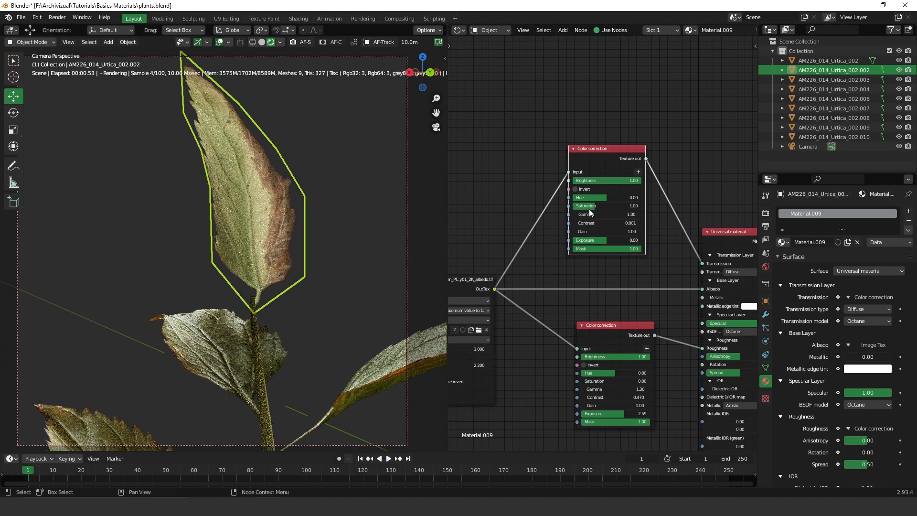
{"action": "left_click_drag", "start_coordinate": [595, 205], "coordinate": [554, 208]}
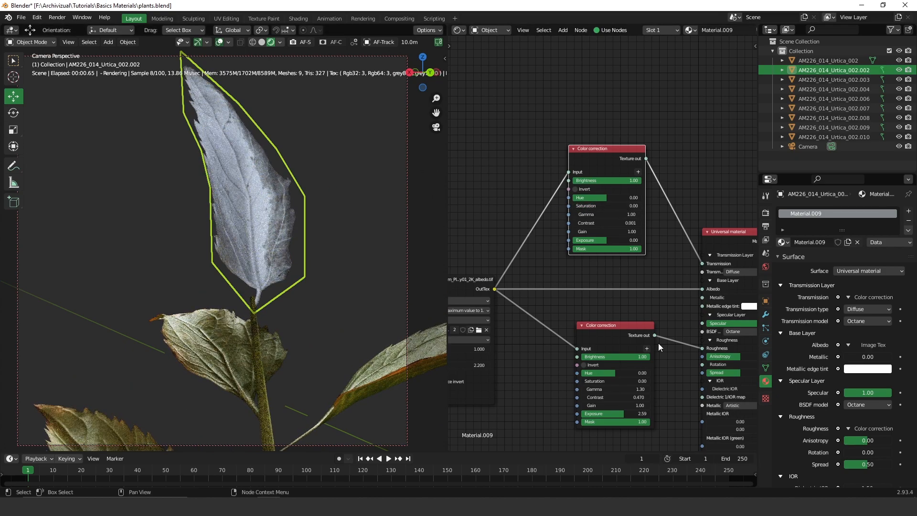
{"action": "middle_click_drag", "start_coordinate": [332, 210], "coordinate": [356, 219]}
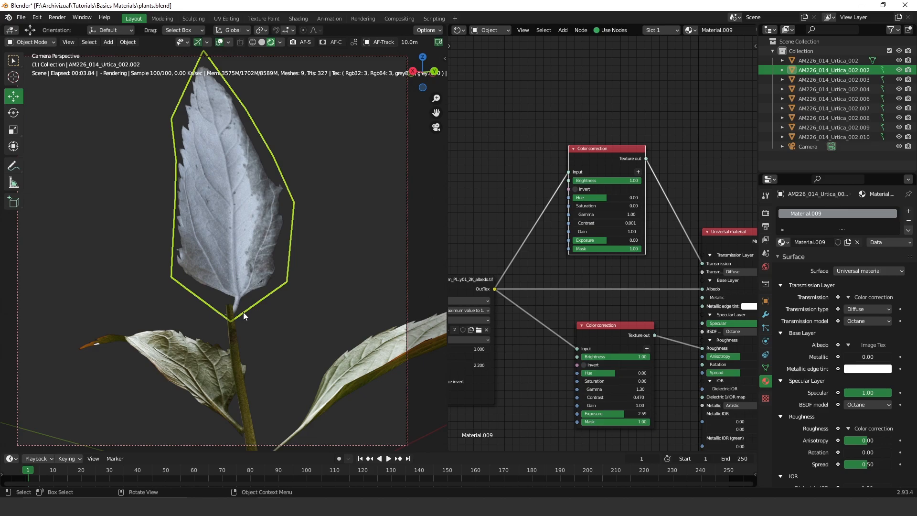
{"action": "middle_click_drag", "start_coordinate": [359, 248], "coordinate": [190, 234]}
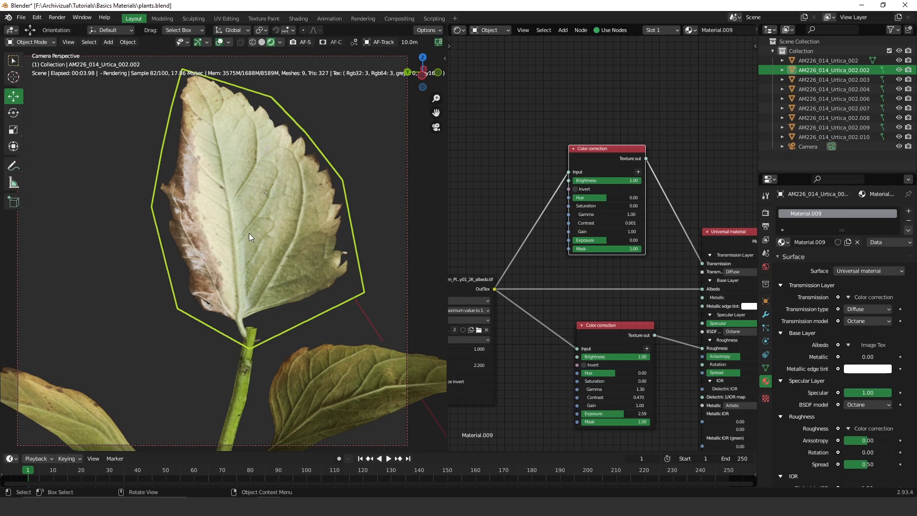
{"action": "middle_click_drag", "start_coordinate": [212, 254], "coordinate": [366, 238]}
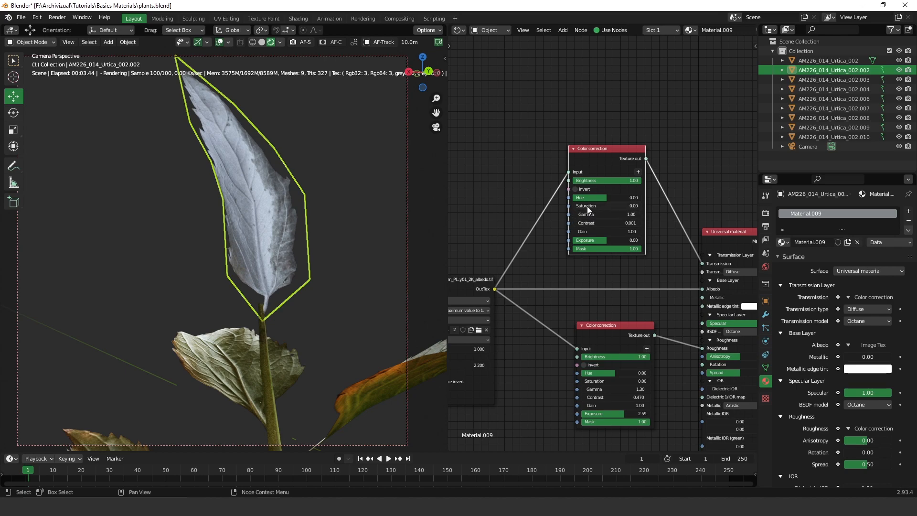
Set the transmission Color correction node's saturation to 1.27, exposure to 1.33 and gamma to 1.20, checking the leaf from both sides
{"action": "left_click_drag", "start_coordinate": [591, 205], "coordinate": [623, 204]}
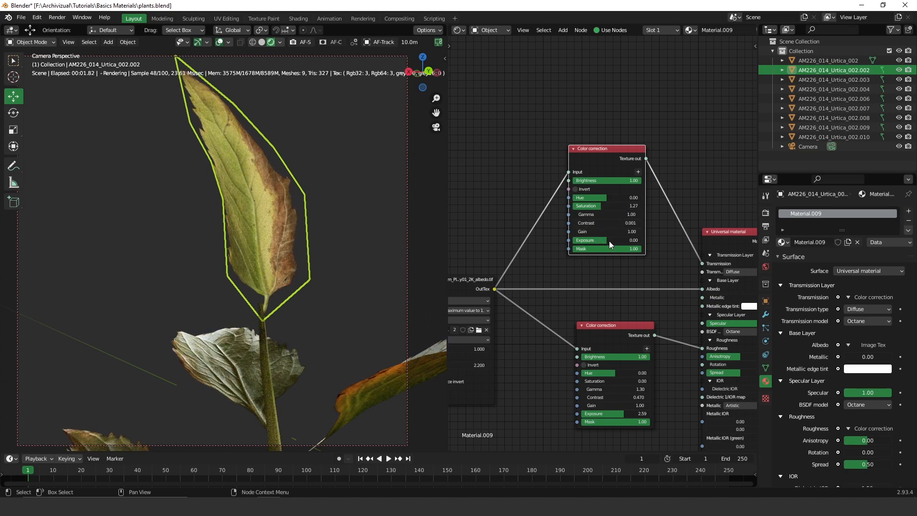
{"action": "left_click_drag", "start_coordinate": [606, 240], "coordinate": [614, 239]}
{"action": "middle_click_drag", "start_coordinate": [339, 274], "coordinate": [316, 232]}
{"action": "left_click_drag", "start_coordinate": [589, 215], "coordinate": [692, 205]}
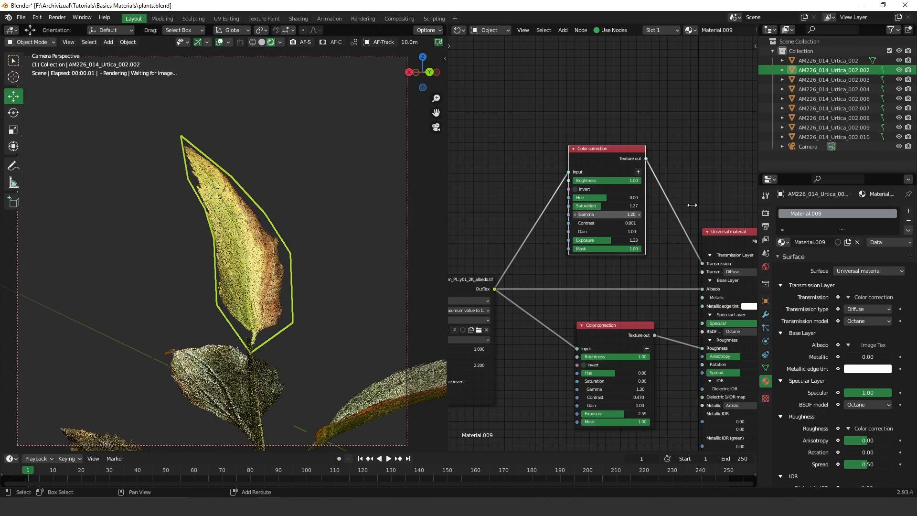
{"action": "middle_click_drag", "start_coordinate": [351, 236], "coordinate": [329, 273]}
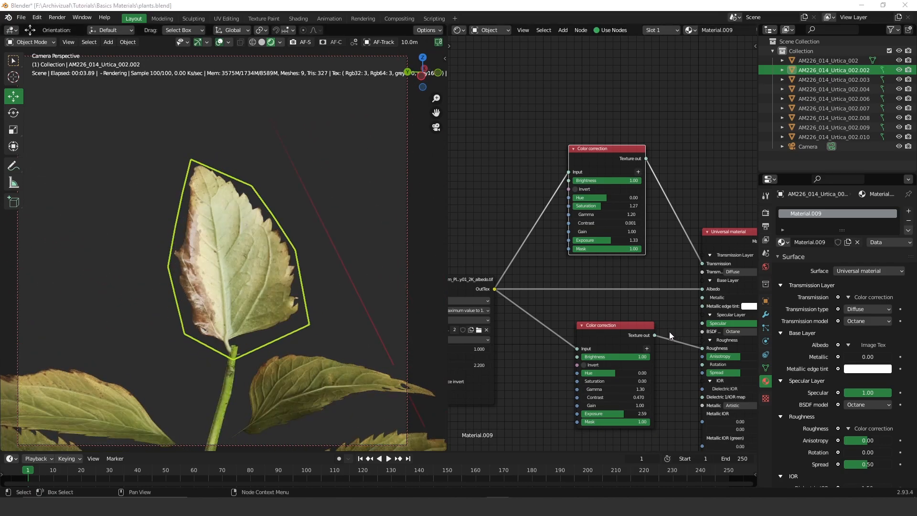
{"action": "middle_click_drag", "start_coordinate": [663, 322], "coordinate": [627, 291]}
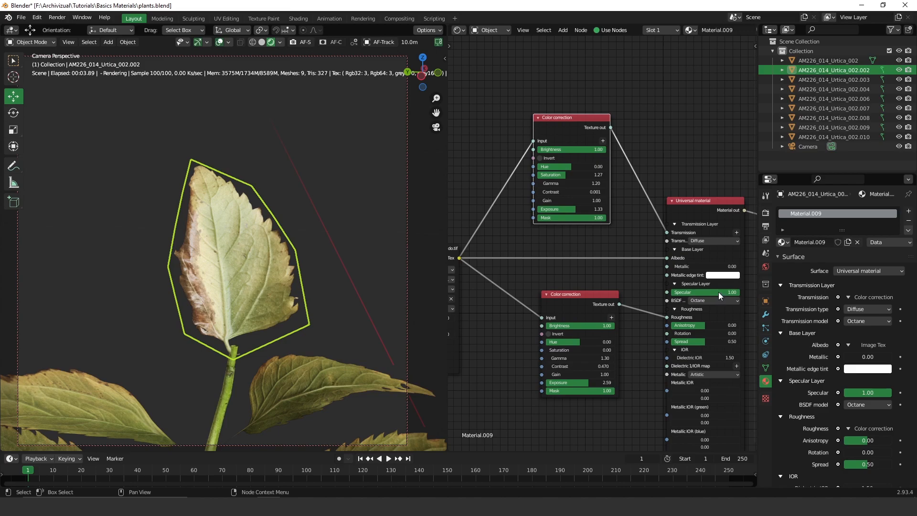
Set the Universal material's specular to 0.42, check the other side of the leaf, and rename the material plant1
{"action": "left_click_drag", "start_coordinate": [712, 295], "coordinate": [670, 298]}
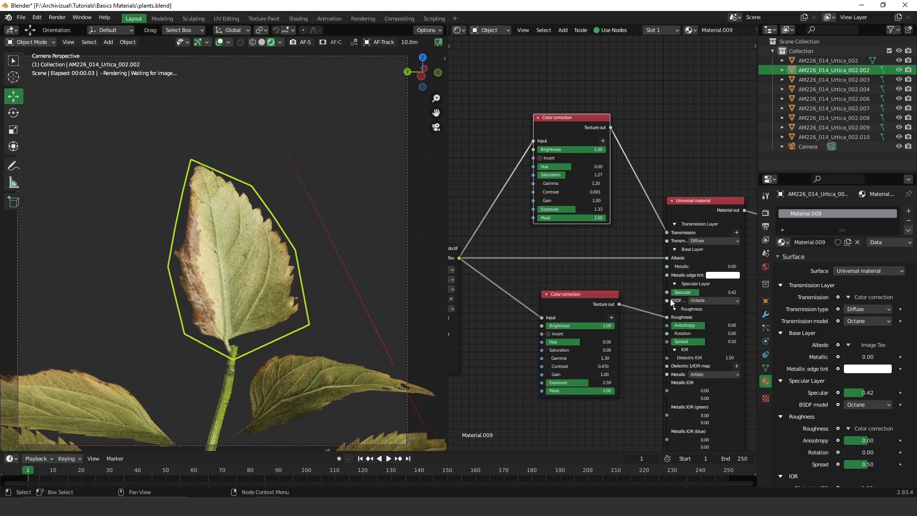
{"action": "middle_click_drag", "start_coordinate": [293, 298], "coordinate": [217, 285]}
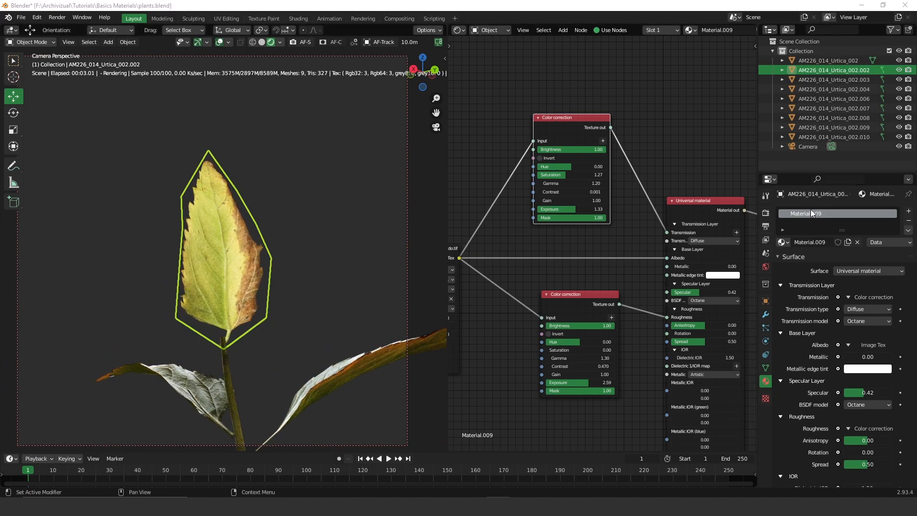
{"action": "double_click", "coordinate": [812, 213]}
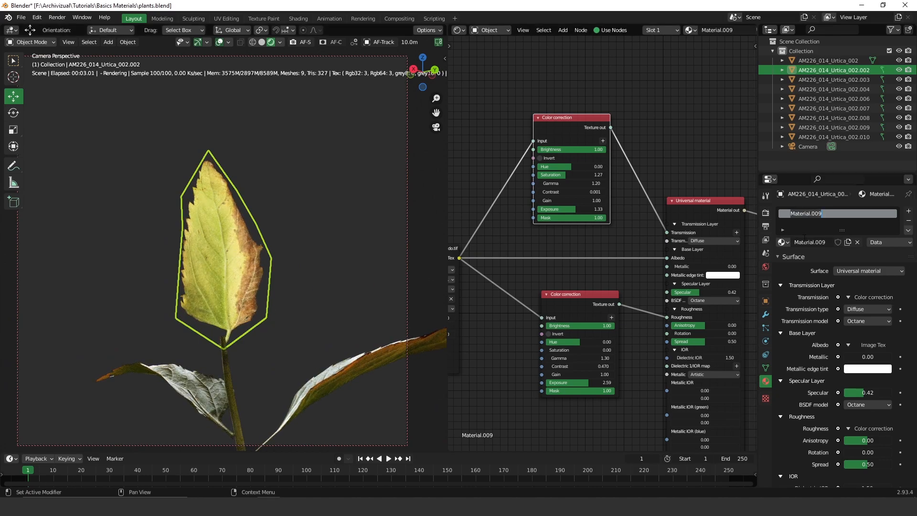
{"action": "type", "text": "plant1"}
{"action": "key", "text": "Return"}
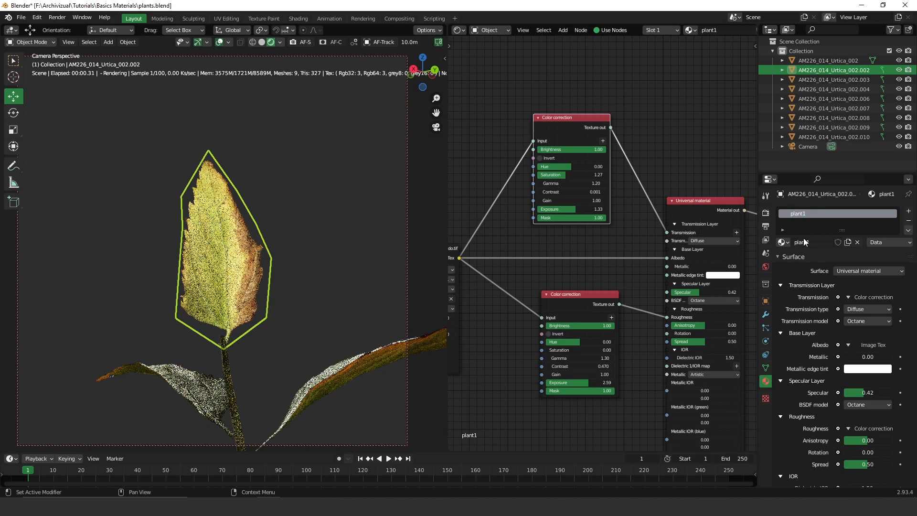
Assign the plant1 material to leaf AM226_014_Urtica_002.008, beside the top leaf
{"action": "left_click", "coordinate": [372, 352]}
{"action": "left_click", "coordinate": [781, 242]}
{"action": "type", "text": "pla"}
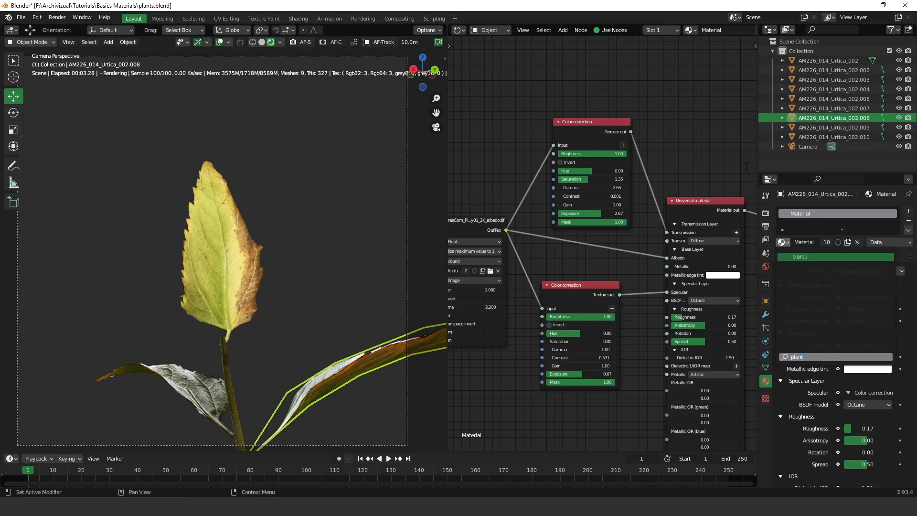
{"action": "type", "text": "nt"}
{"action": "left_click", "coordinate": [818, 258]}
Assign the plant1 material to leaf AM226_014_Urtica_002.006, opposite the leaf just changed
{"action": "middle_click_drag", "start_coordinate": [292, 314], "coordinate": [353, 349]}
{"action": "left_click", "coordinate": [153, 343]}
{"action": "left_click", "coordinate": [782, 242]}
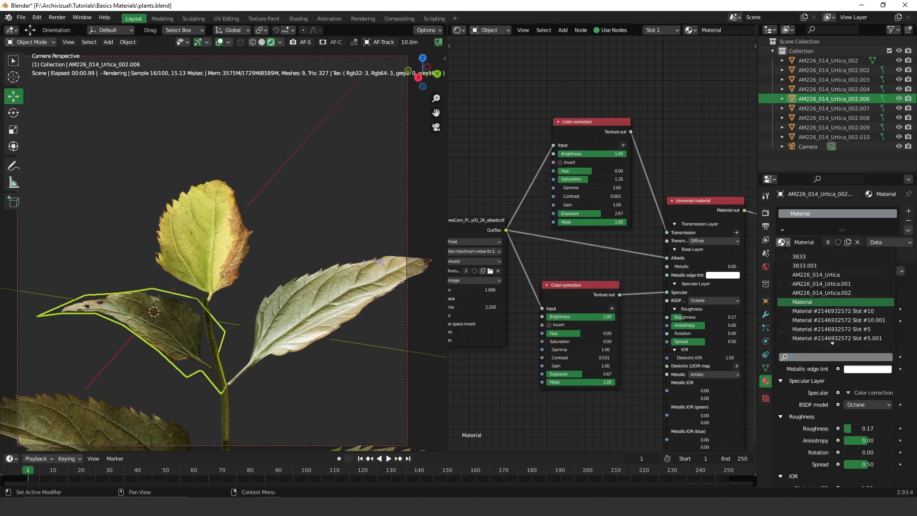
{"action": "type", "text": "pla"}
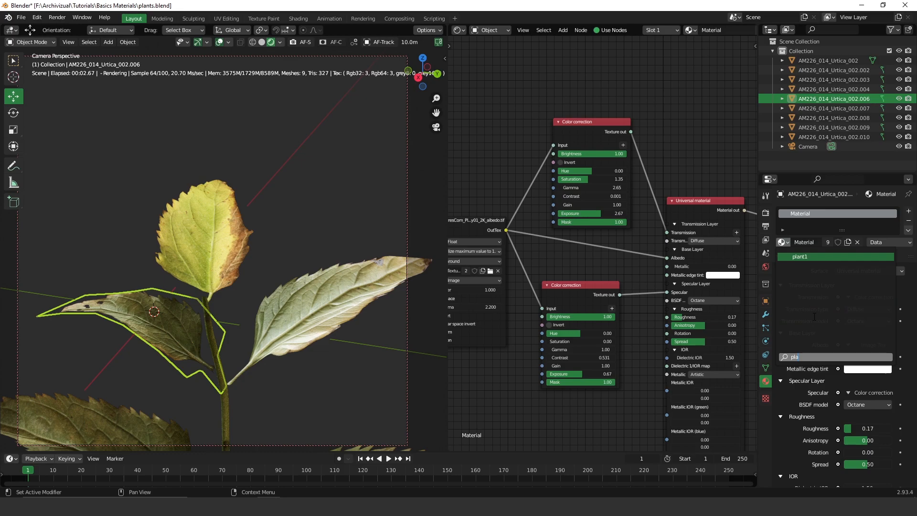
{"action": "left_click", "coordinate": [806, 256]}
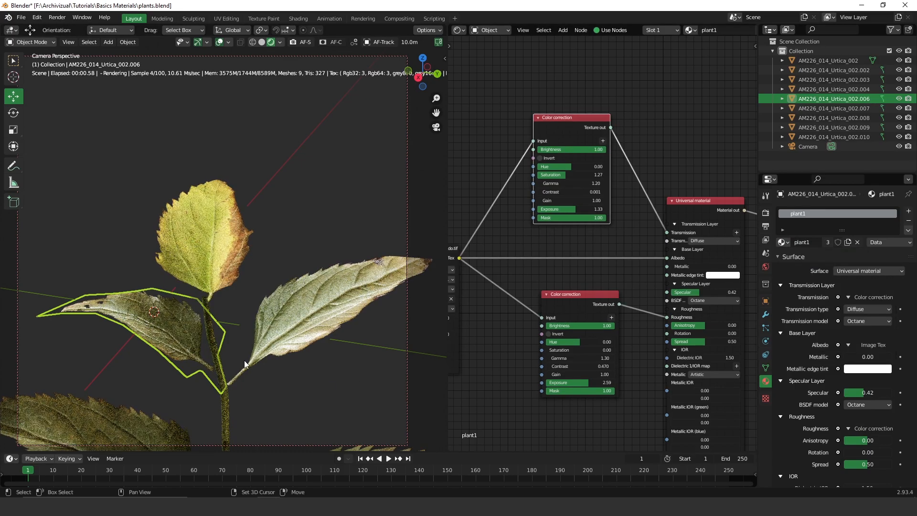
Replace the material of leaf AM226_014_Urtica_002.009, in the second pair down the stem, with plant1
{"action": "middle_click_drag", "start_coordinate": [274, 325], "coordinate": [272, 257]}
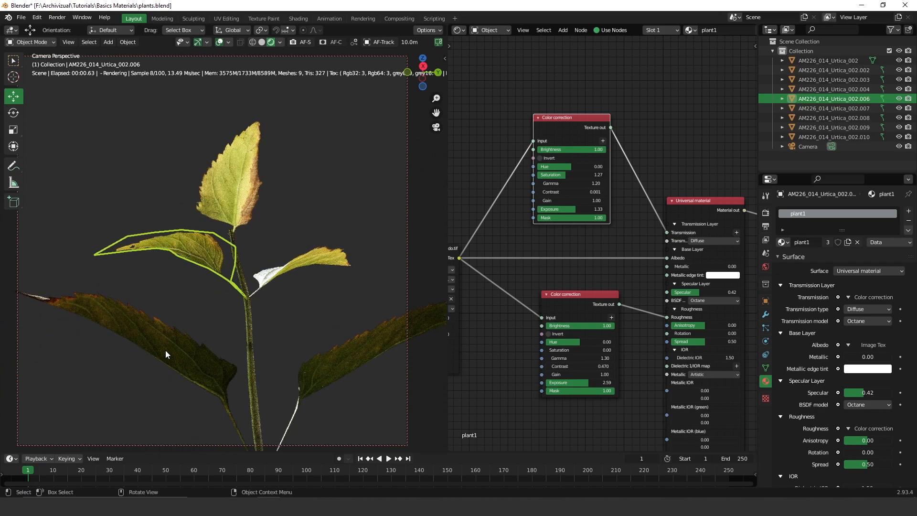
{"action": "left_click", "coordinate": [189, 360]}
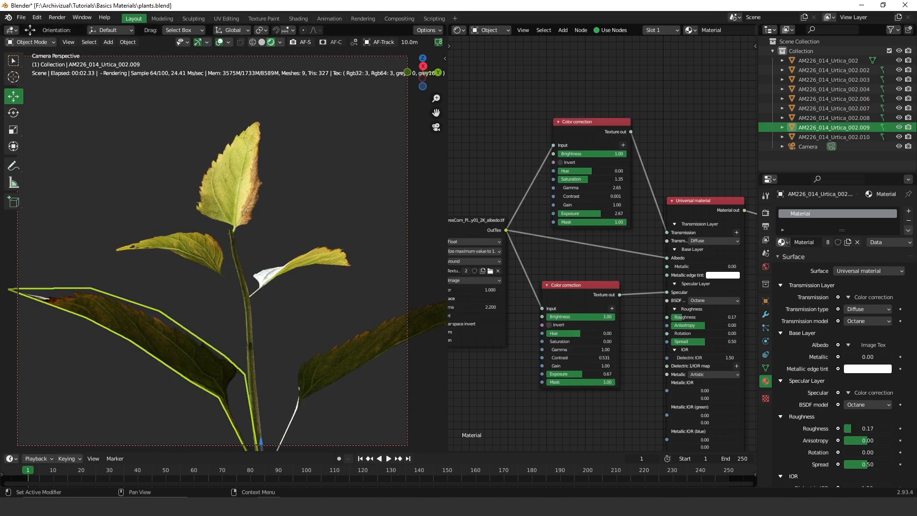
{"action": "left_click", "coordinate": [782, 242]}
{"action": "type", "text": "plan"}
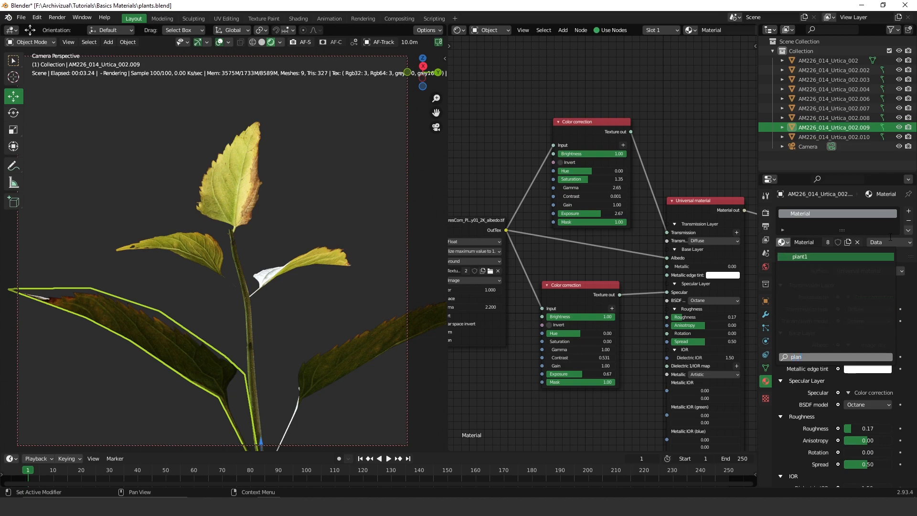
{"action": "left_click", "coordinate": [806, 257]}
Give the opposite leaf of the second pair, AM226_014_Urtica_002.010, the plant1 material
{"action": "left_click", "coordinate": [368, 354]}
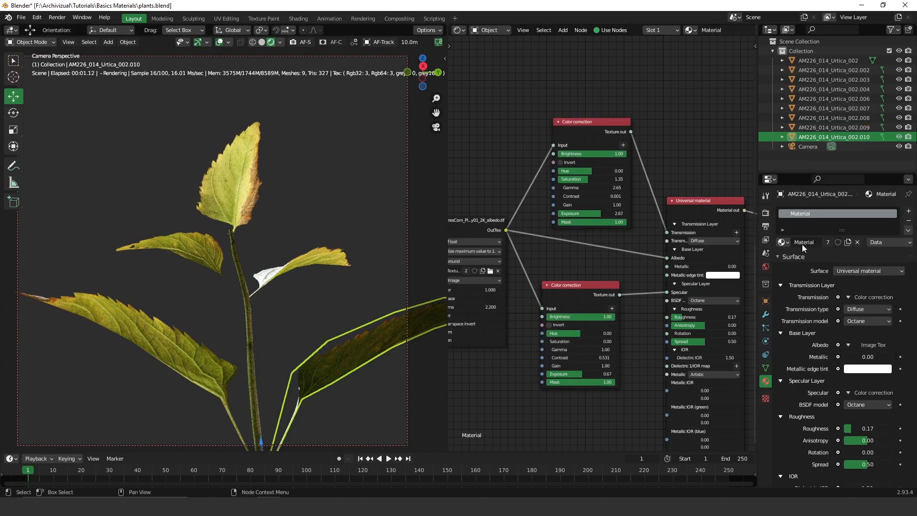
{"action": "left_click", "coordinate": [786, 242]}
{"action": "type", "text": "plan"}
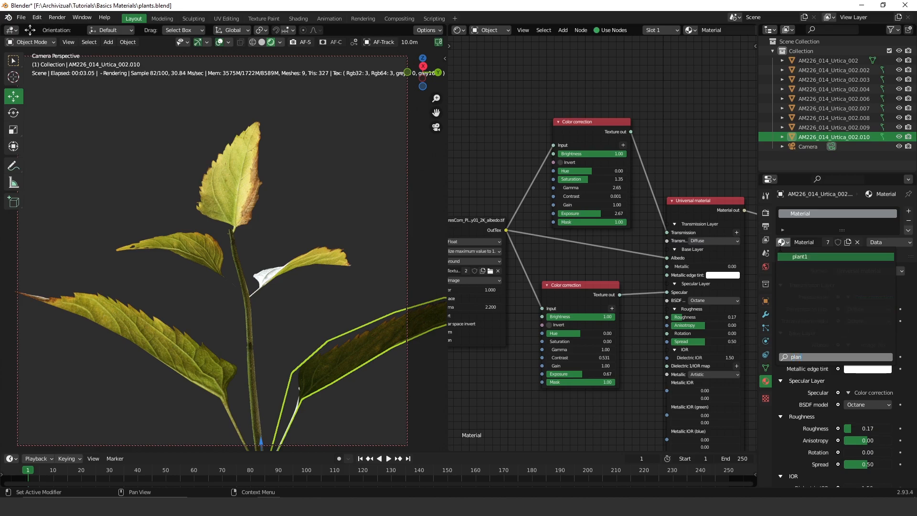
{"action": "key", "text": "Return"}
Assign the plant1 material to leaf AM226_014_Urtica_002.007 in the lowest pair on the stem
{"action": "middle_click_drag", "start_coordinate": [354, 297], "coordinate": [327, 176], "text": "shift"}
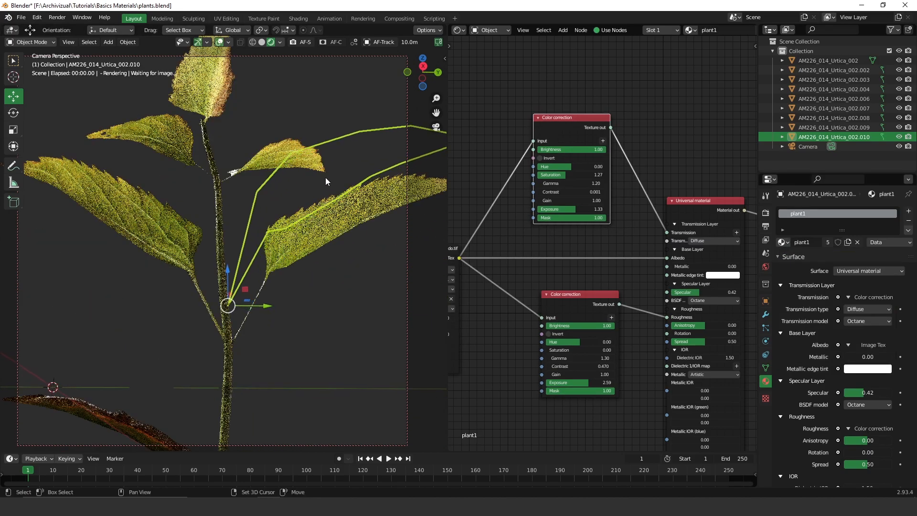
{"action": "middle_click_drag", "start_coordinate": [322, 244], "coordinate": [329, 286]}
{"action": "middle_click_drag", "start_coordinate": [346, 371], "coordinate": [330, 299], "text": "shift"}
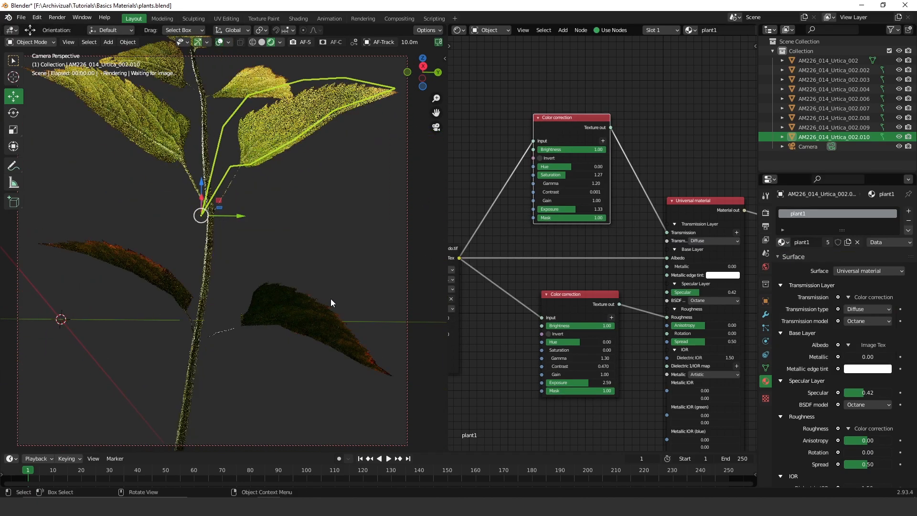
{"action": "left_click", "coordinate": [313, 317]}
{"action": "left_click", "coordinate": [785, 243]}
{"action": "type", "text": "plan"}
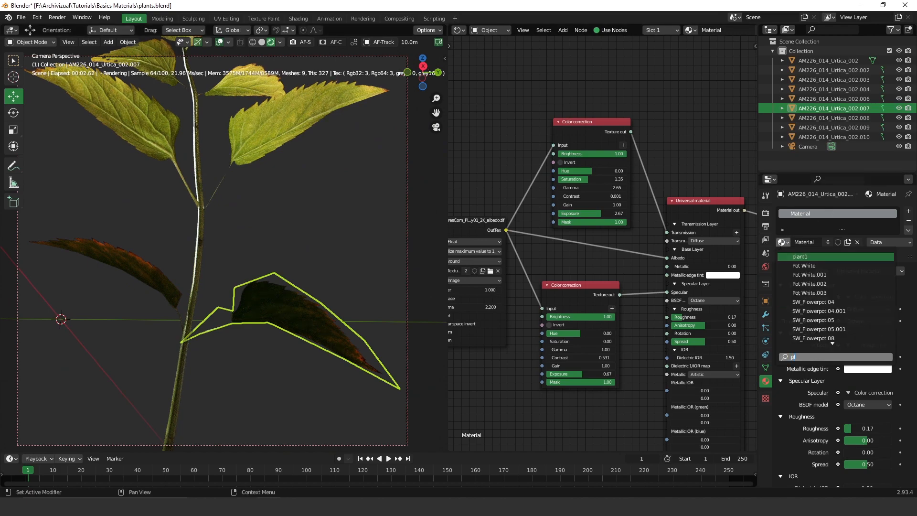
{"action": "key", "text": "Return"}
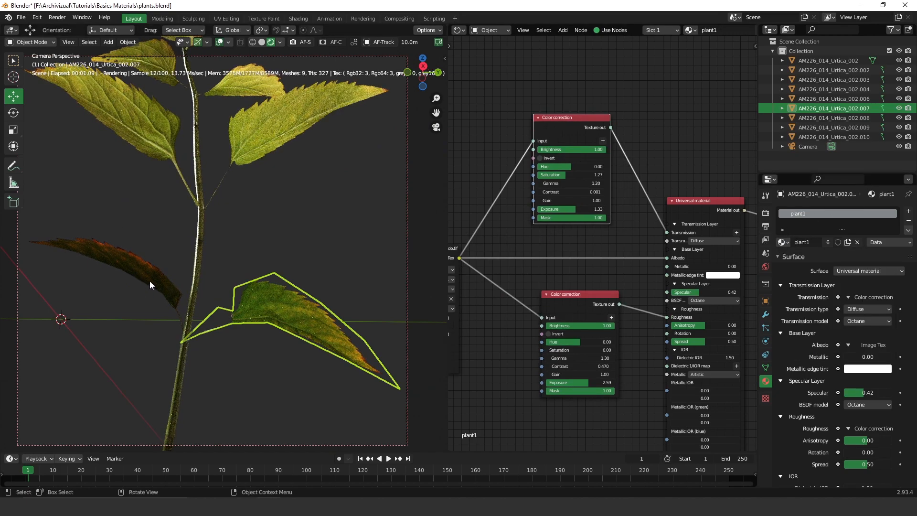
Assign the plant1 material to the last lower leaf, AM226_014_Urtica_002.003, deselect it and show the whole plant
{"action": "left_click", "coordinate": [159, 300]}
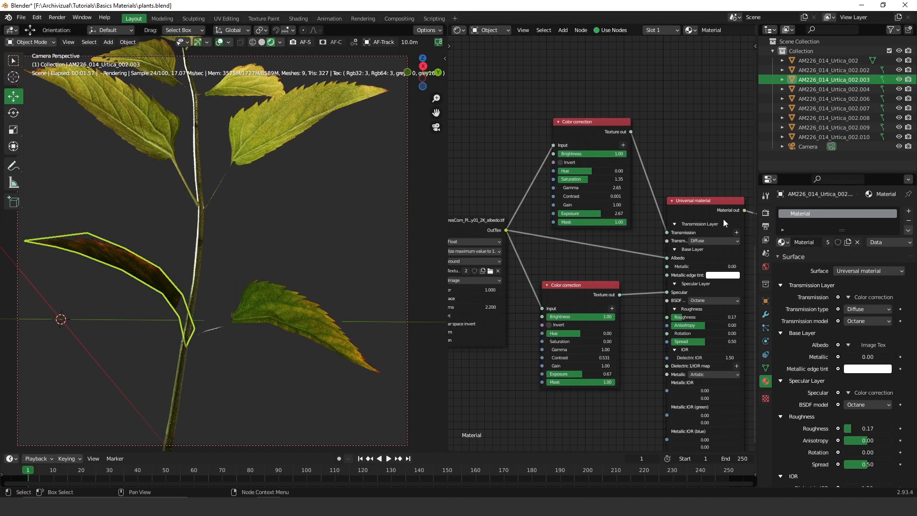
{"action": "left_click", "coordinate": [786, 242]}
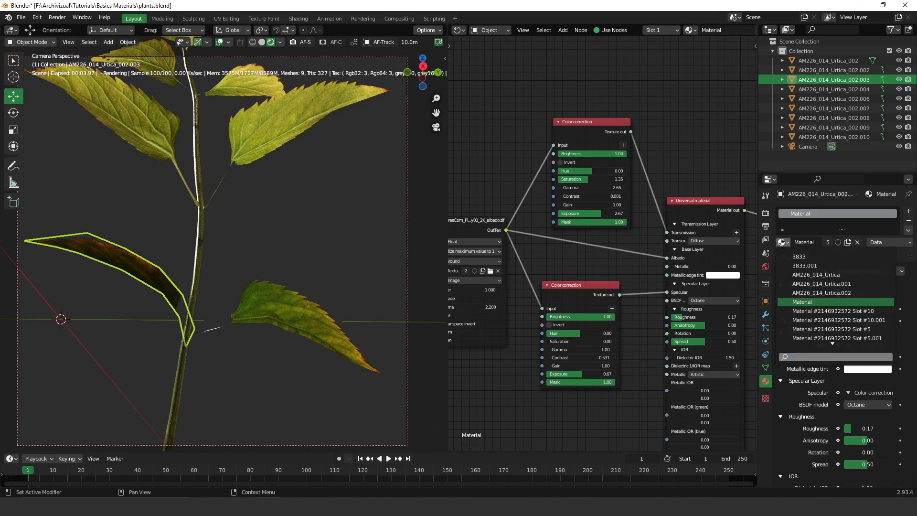
{"action": "type", "text": "plan"}
{"action": "key", "text": "Return"}
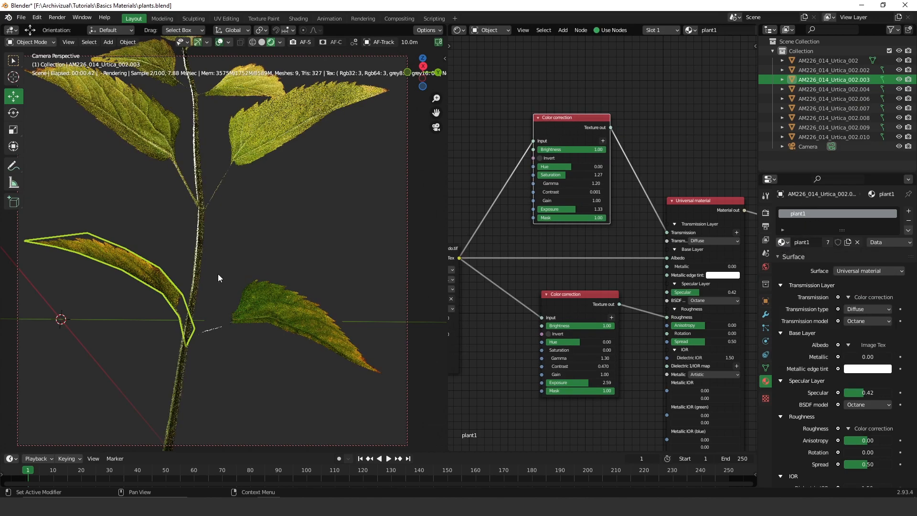
{"action": "left_click", "coordinate": [310, 280]}
{"action": "scroll", "coordinate": [287, 229], "scroll_direction": "down", "scroll_amount": 5}
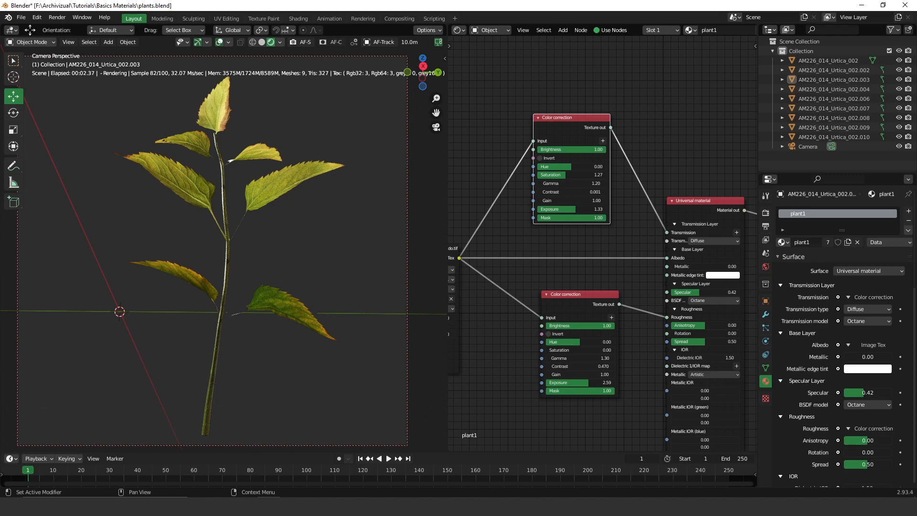
Line up the albedo, alpha and normal texture nodes in a spaced column away from the Universal material node
{"action": "middle_click_drag", "start_coordinate": [650, 296], "coordinate": [679, 196]}
{"action": "middle_click_drag", "start_coordinate": [632, 282], "coordinate": [646, 259]}
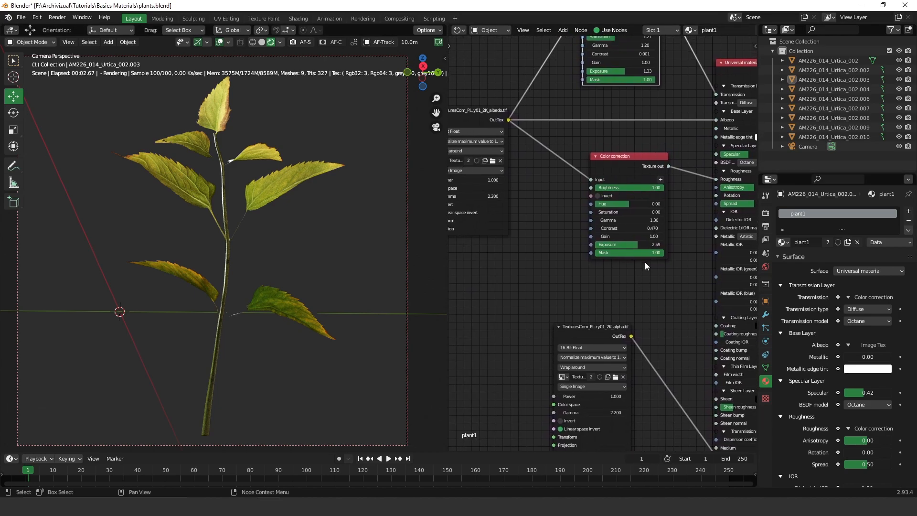
{"action": "left_click_drag", "start_coordinate": [592, 327], "coordinate": [521, 344]}
{"action": "middle_click_drag", "start_coordinate": [583, 304], "coordinate": [657, 171]}
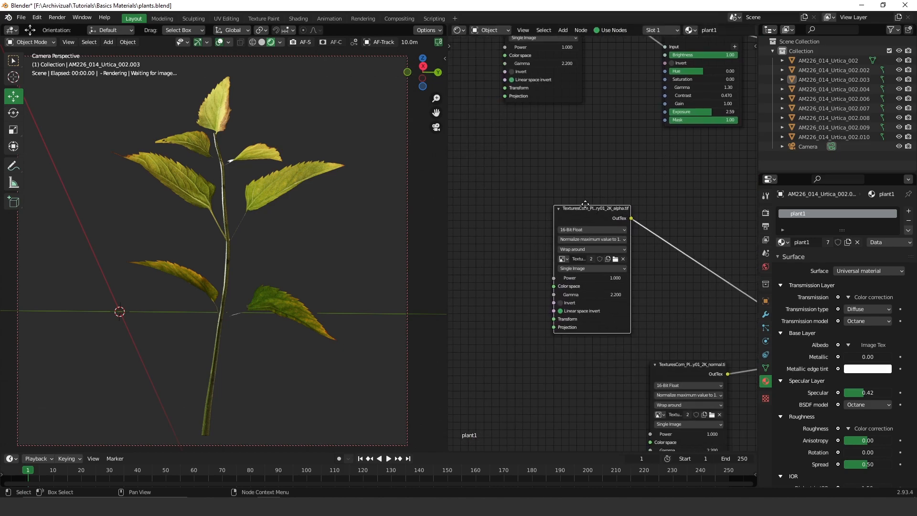
{"action": "left_click_drag", "start_coordinate": [586, 206], "coordinate": [574, 181]}
{"action": "left_click_drag", "start_coordinate": [696, 366], "coordinate": [569, 359]}
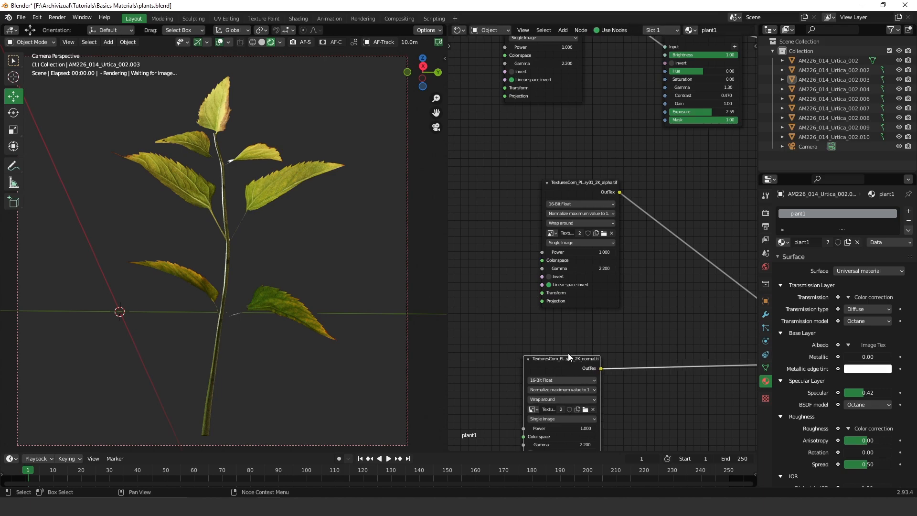
{"action": "middle_click_drag", "start_coordinate": [586, 170], "coordinate": [604, 289]}
{"action": "left_click_drag", "start_coordinate": [565, 101], "coordinate": [550, 91]}
{"action": "left_click_drag", "start_coordinate": [622, 300], "coordinate": [577, 277]}
{"action": "middle_click_drag", "start_coordinate": [669, 377], "coordinate": [700, 241]}
{"action": "left_click_drag", "start_coordinate": [618, 350], "coordinate": [586, 335]}
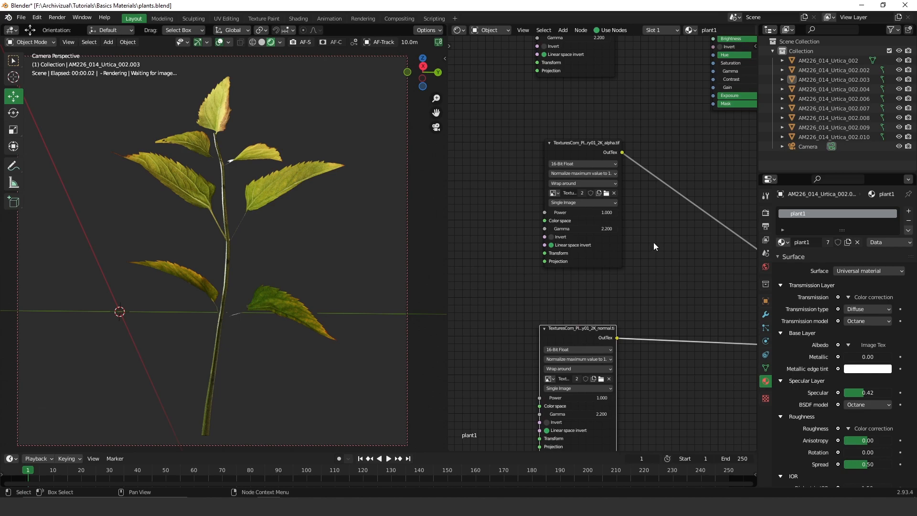
{"action": "middle_click_drag", "start_coordinate": [630, 141], "coordinate": [619, 185]}
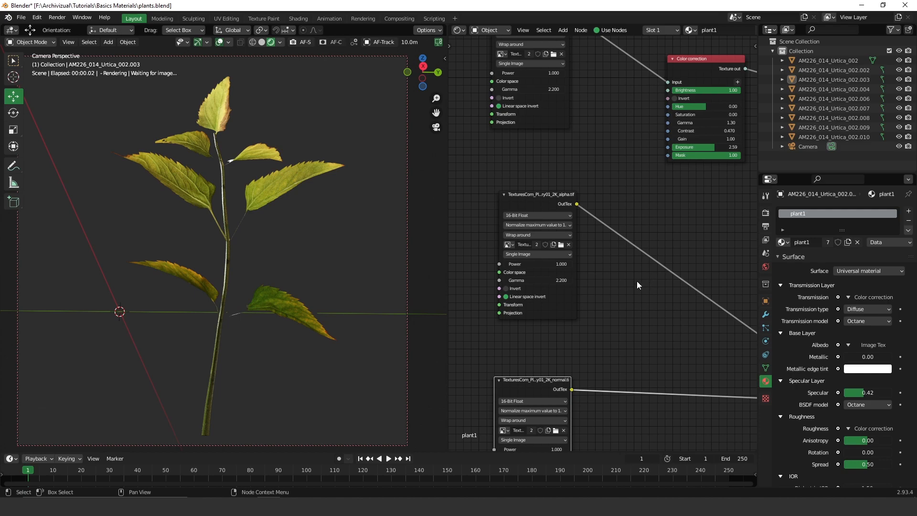
{"action": "middle_click_drag", "start_coordinate": [643, 216], "coordinate": [562, 296]}
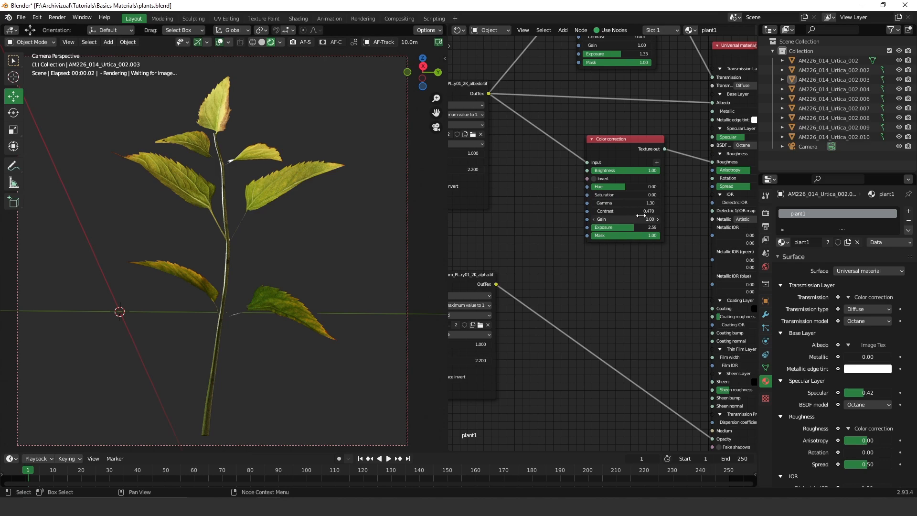
{"action": "middle_click_drag", "start_coordinate": [595, 249], "coordinate": [650, 355]}
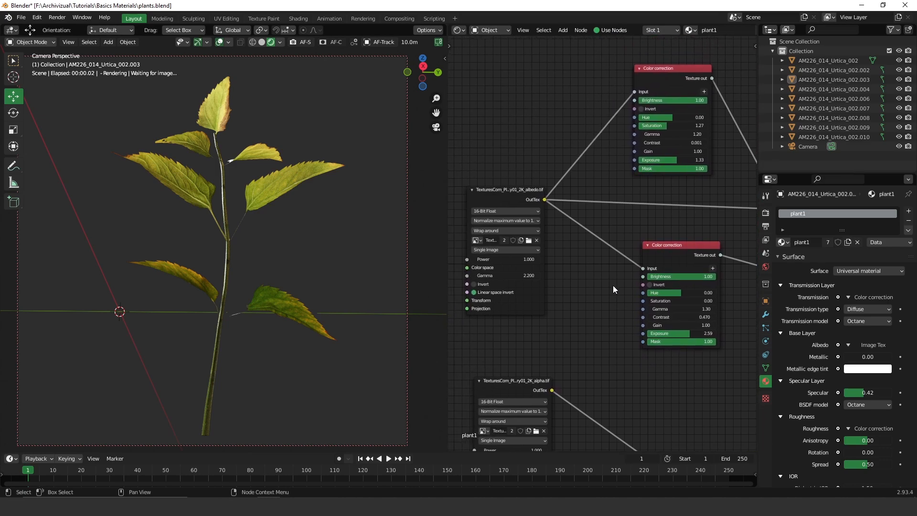
{"action": "middle_click_drag", "start_coordinate": [689, 324], "coordinate": [576, 242]}
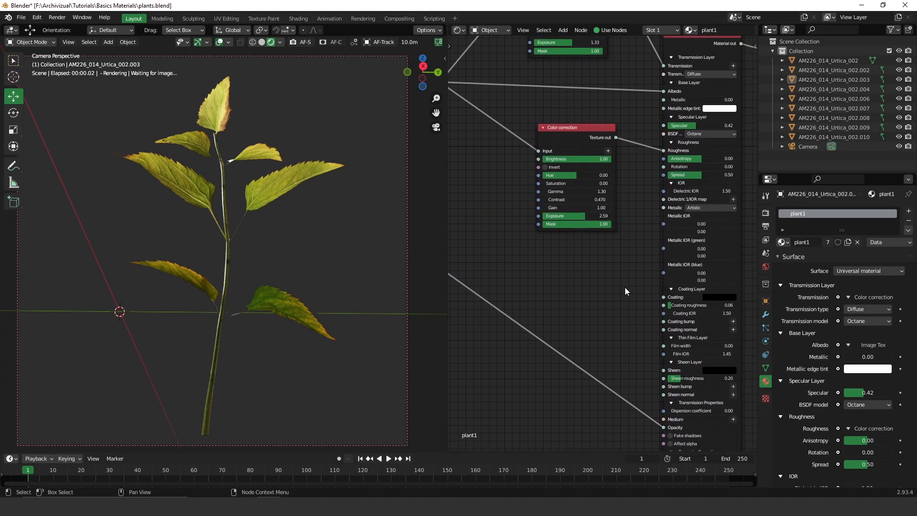